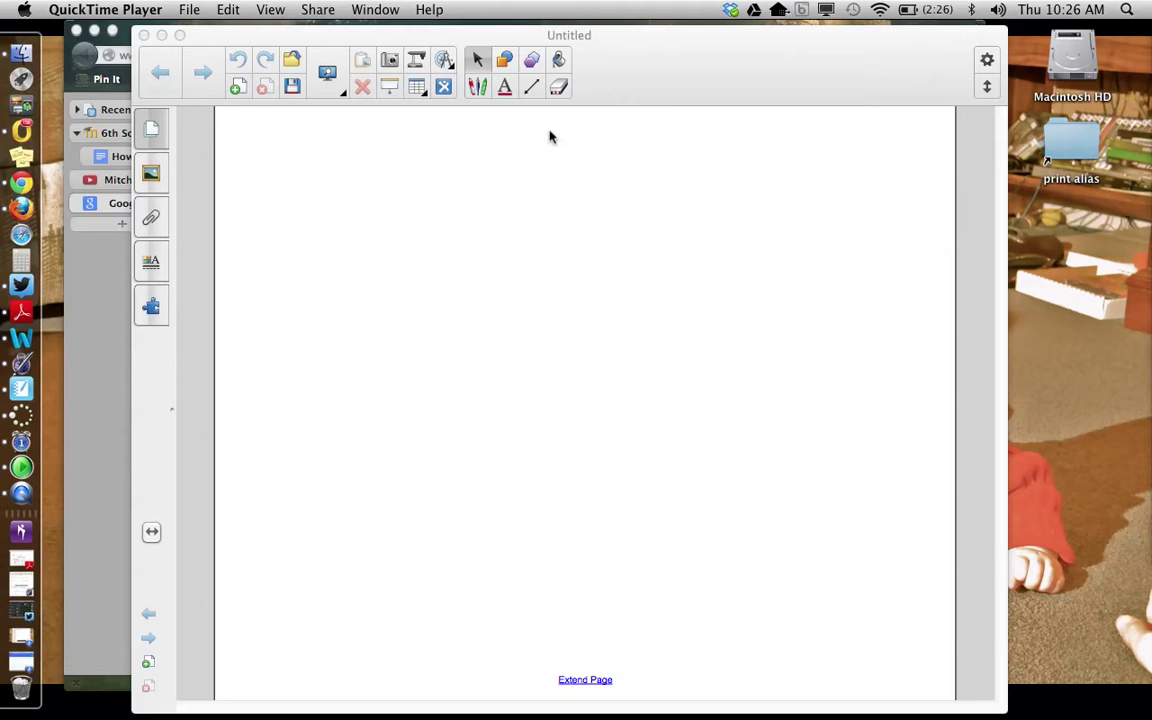
Search the computer for "notebook" and launch the Notebook application.
{"action": "left_click", "coordinate": [1127, 14]}
{"action": "type", "text": "n"}
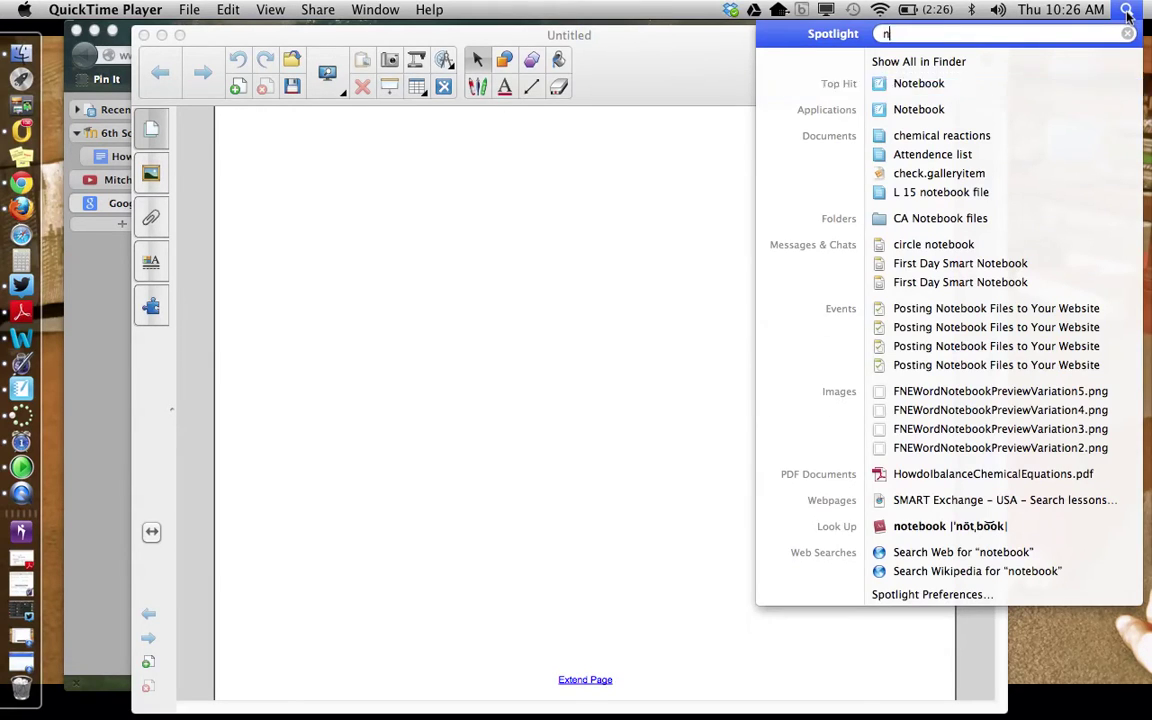
{"action": "type", "text": "otebookotebook"}
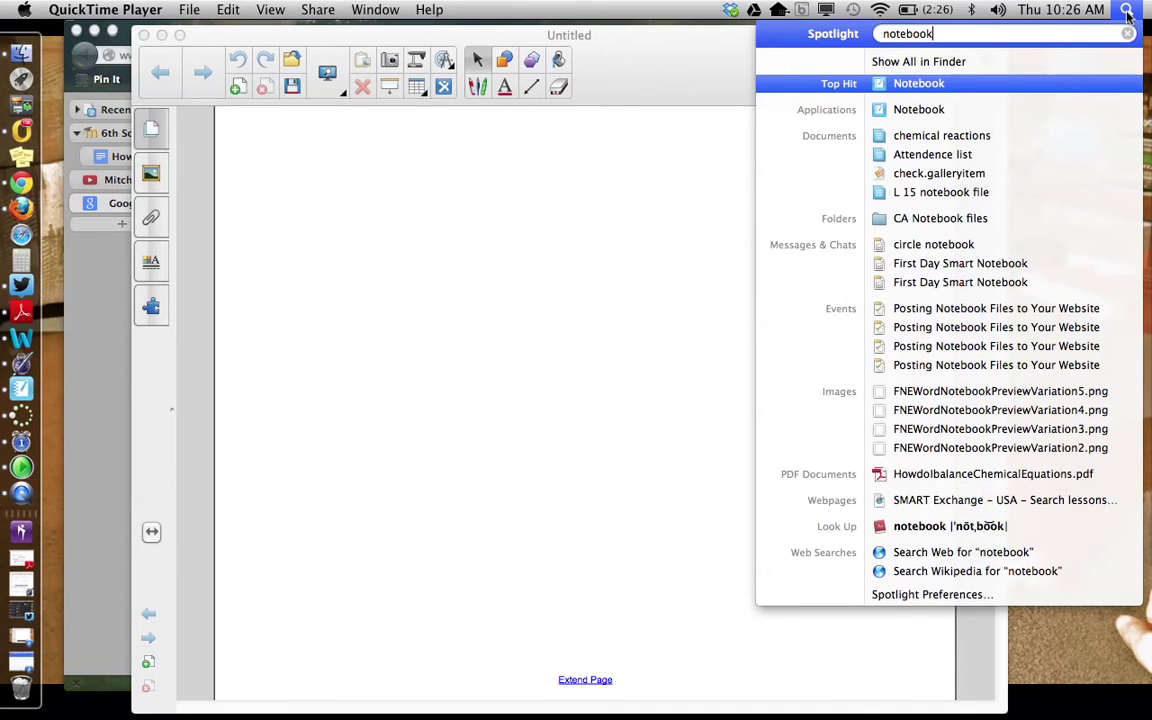
{"action": "key", "text": "Return"}
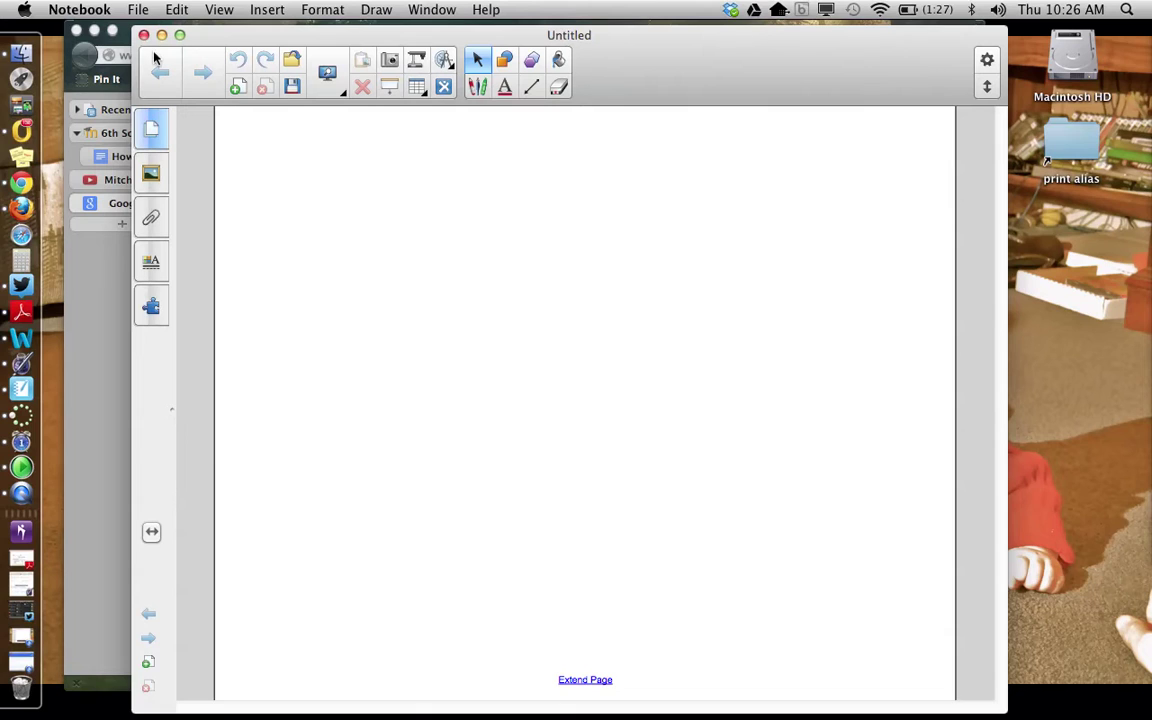
Create a new notebook file and move its window clear of the screen edge.
{"action": "left_click", "coordinate": [138, 10]}
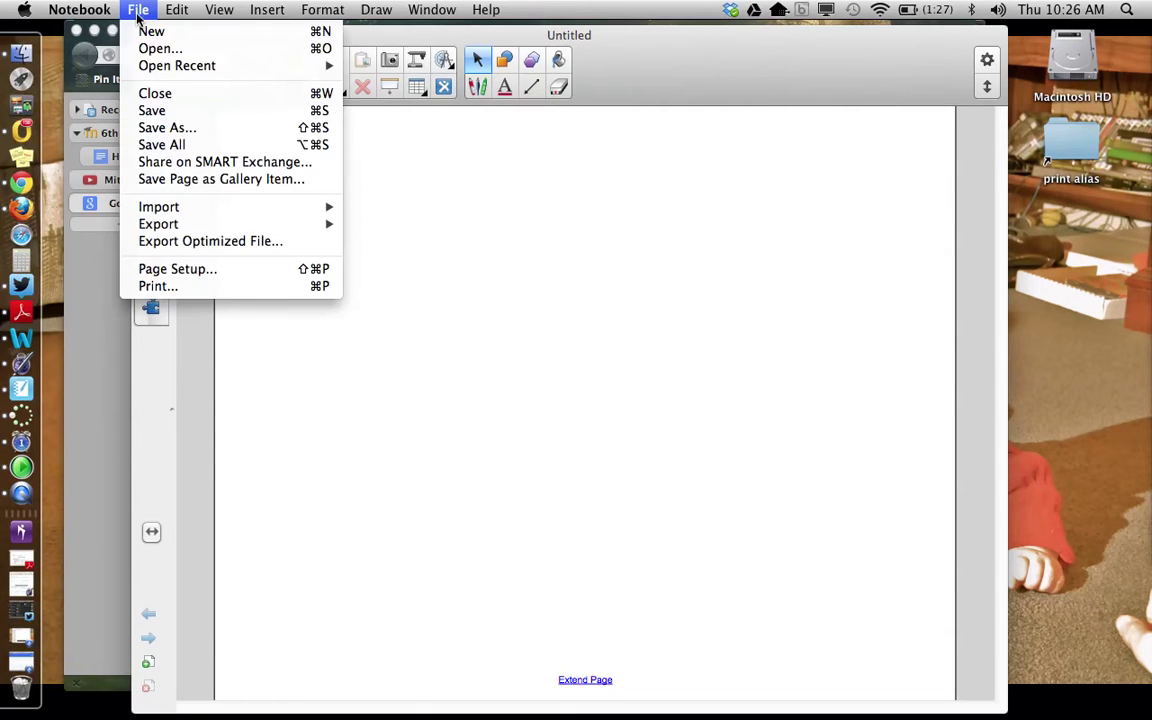
{"action": "left_click", "coordinate": [146, 32]}
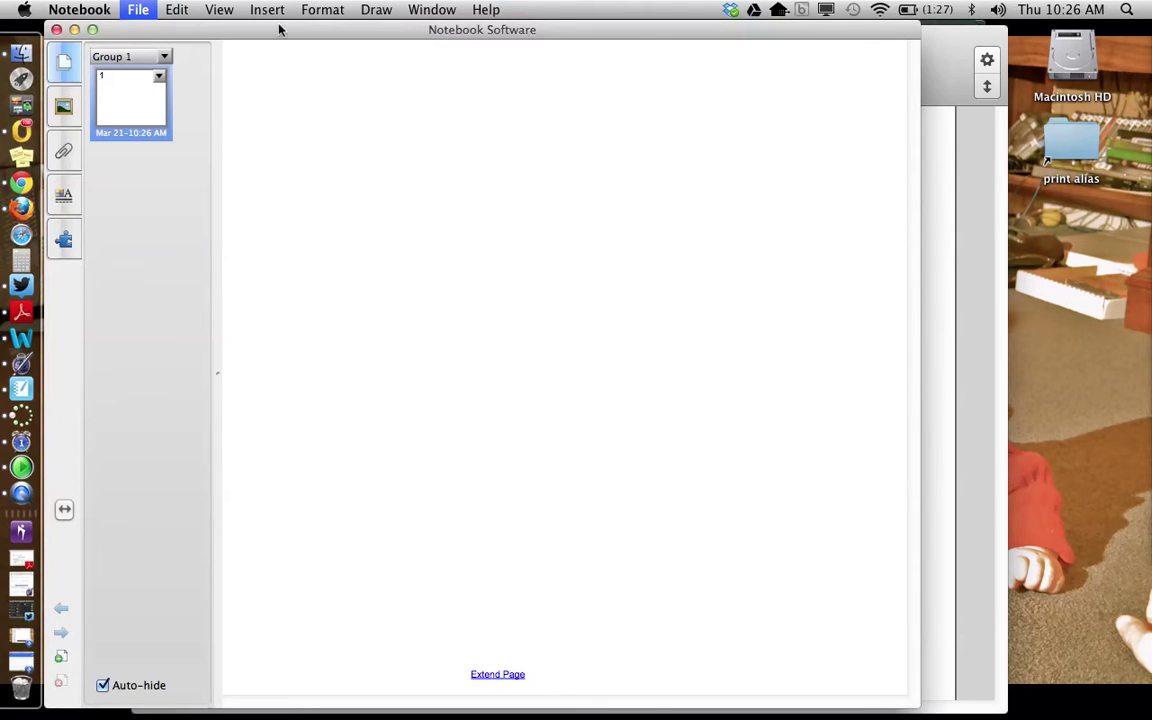
{"action": "left_click_drag", "start_coordinate": [278, 29], "coordinate": [328, 51]}
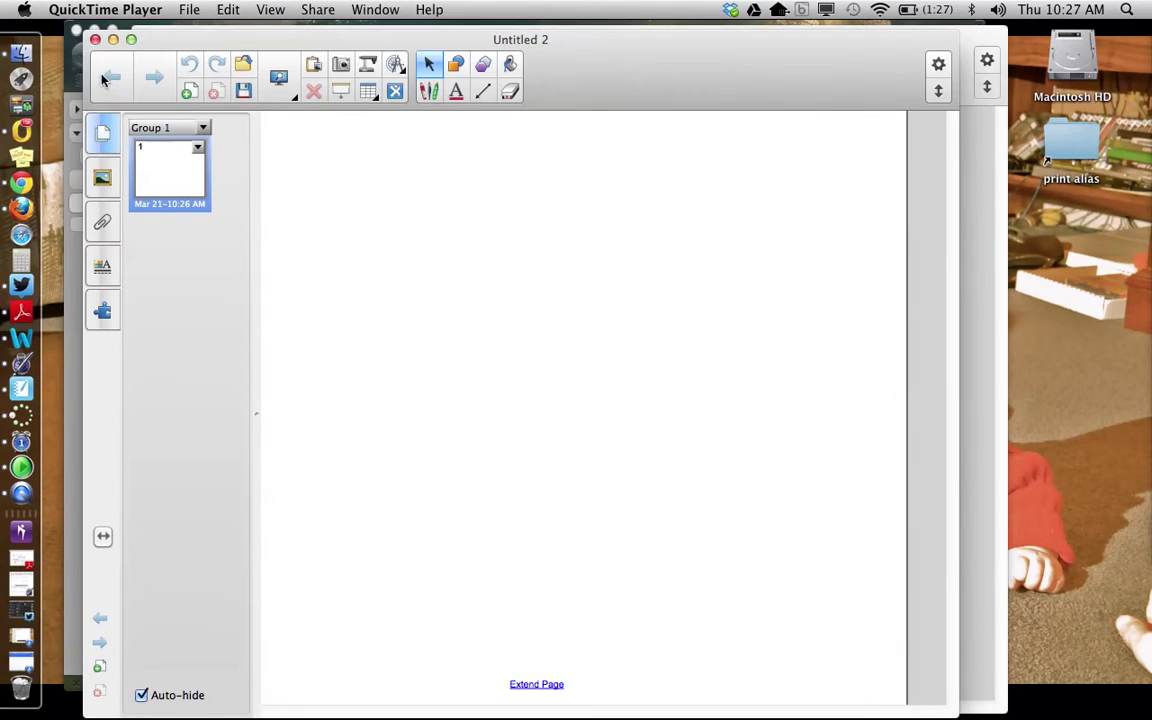
Look through the gallery, the page thumbnails and the attachments list of the new file.
{"action": "left_click", "coordinate": [103, 180]}
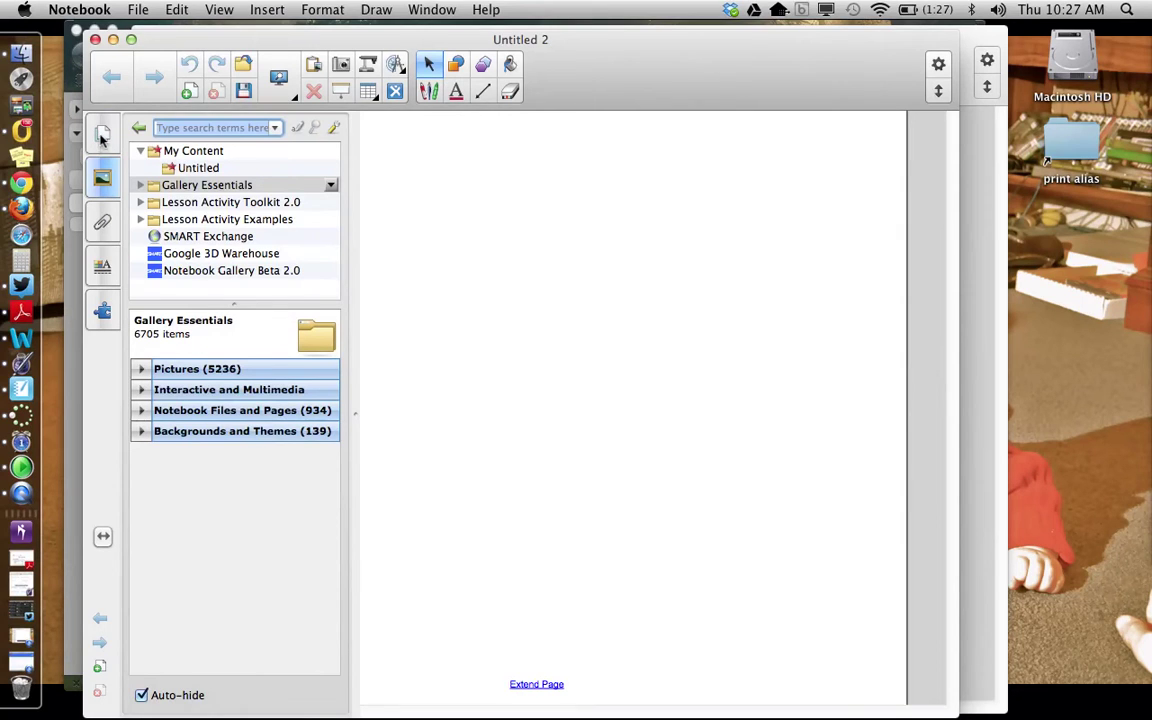
{"action": "left_click", "coordinate": [101, 136]}
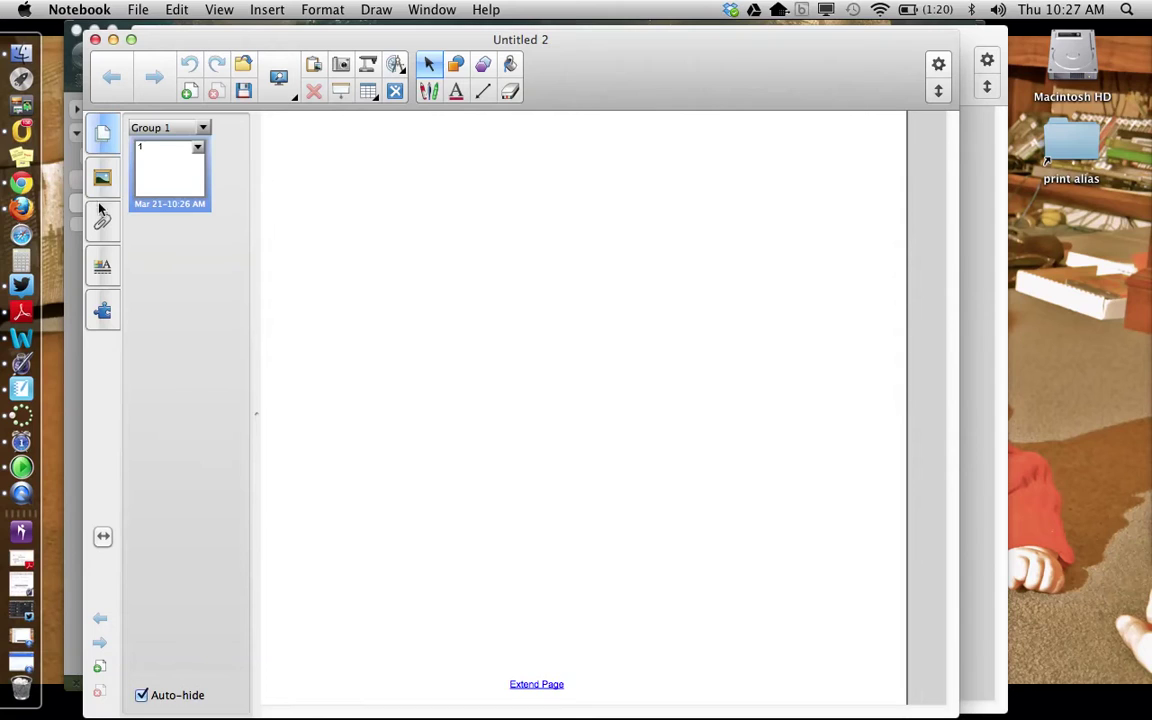
{"action": "left_click", "coordinate": [101, 226]}
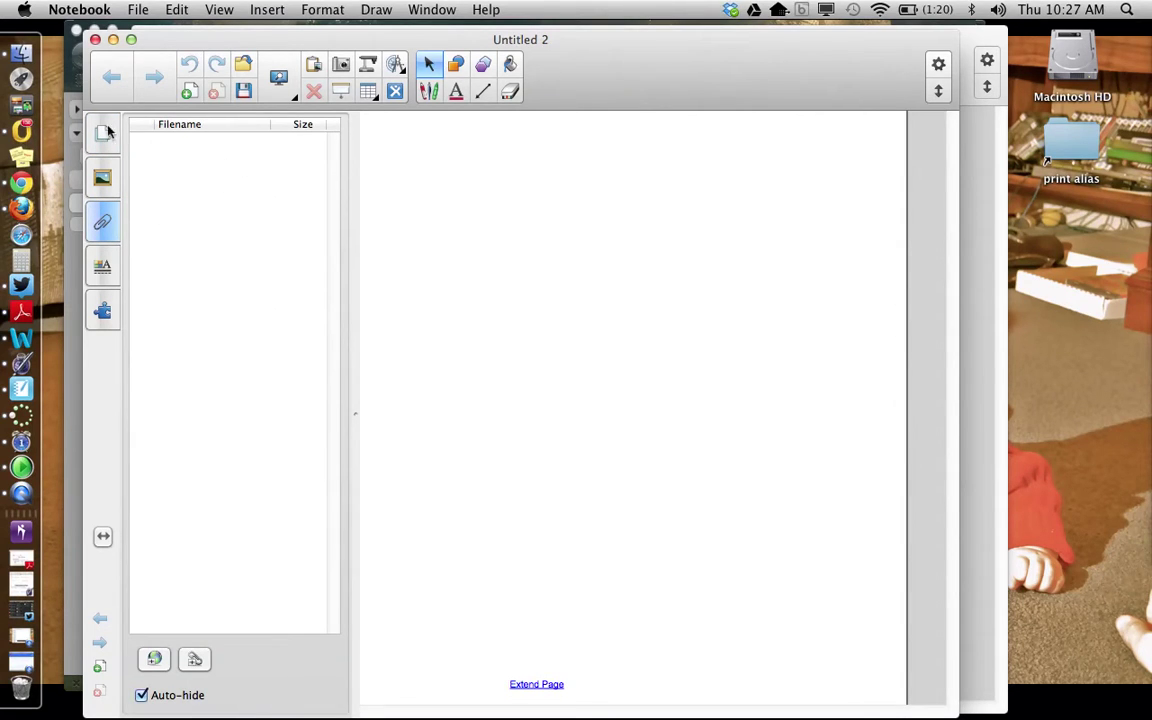
Give the page background a gradient fill with orange as Color One and bright green as Color Two.
{"action": "left_click", "coordinate": [105, 268]}
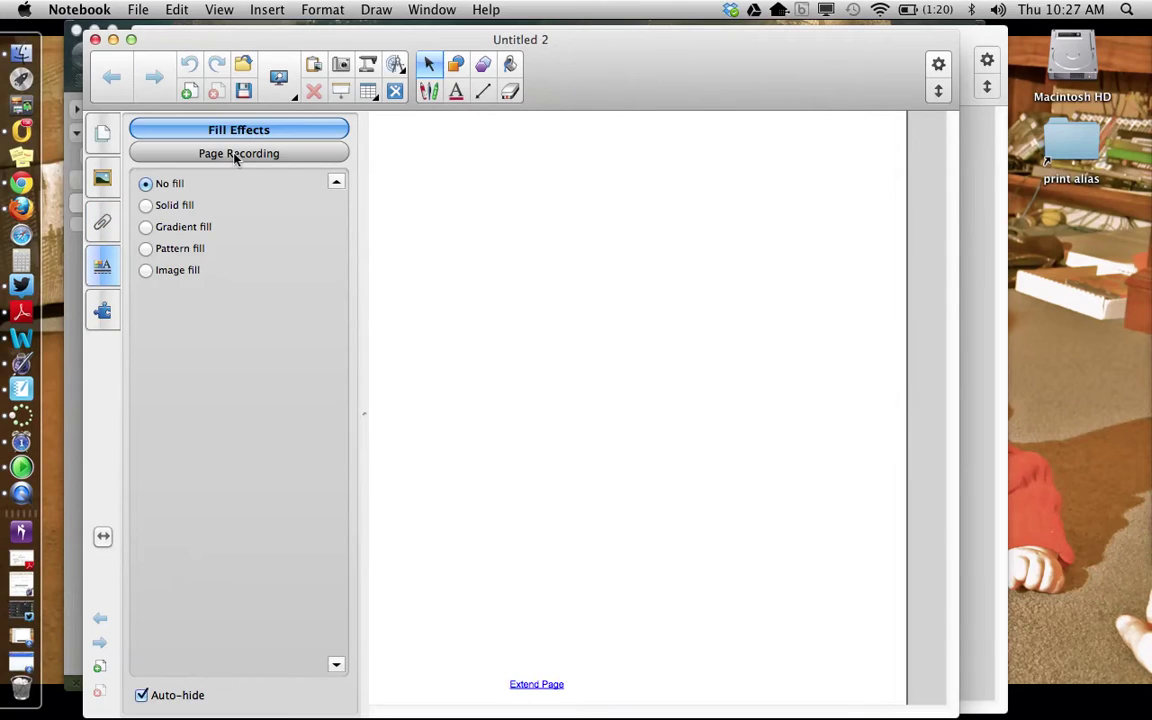
{"action": "left_click", "coordinate": [146, 205]}
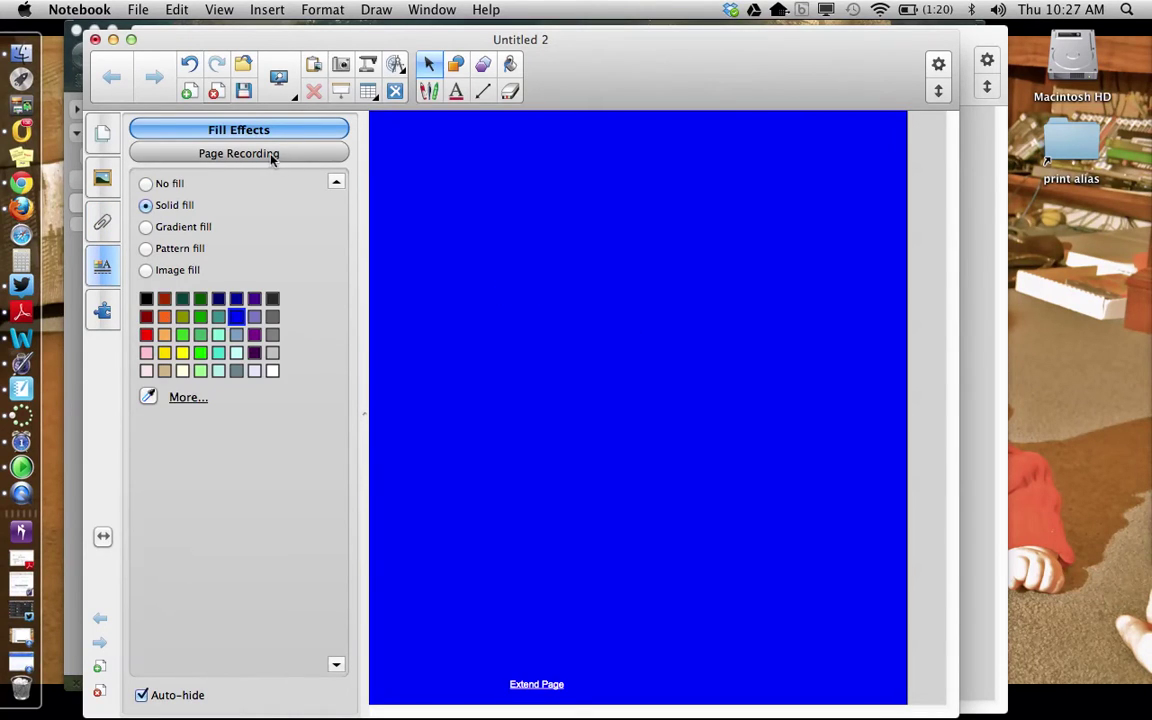
{"action": "left_click", "coordinate": [146, 228]}
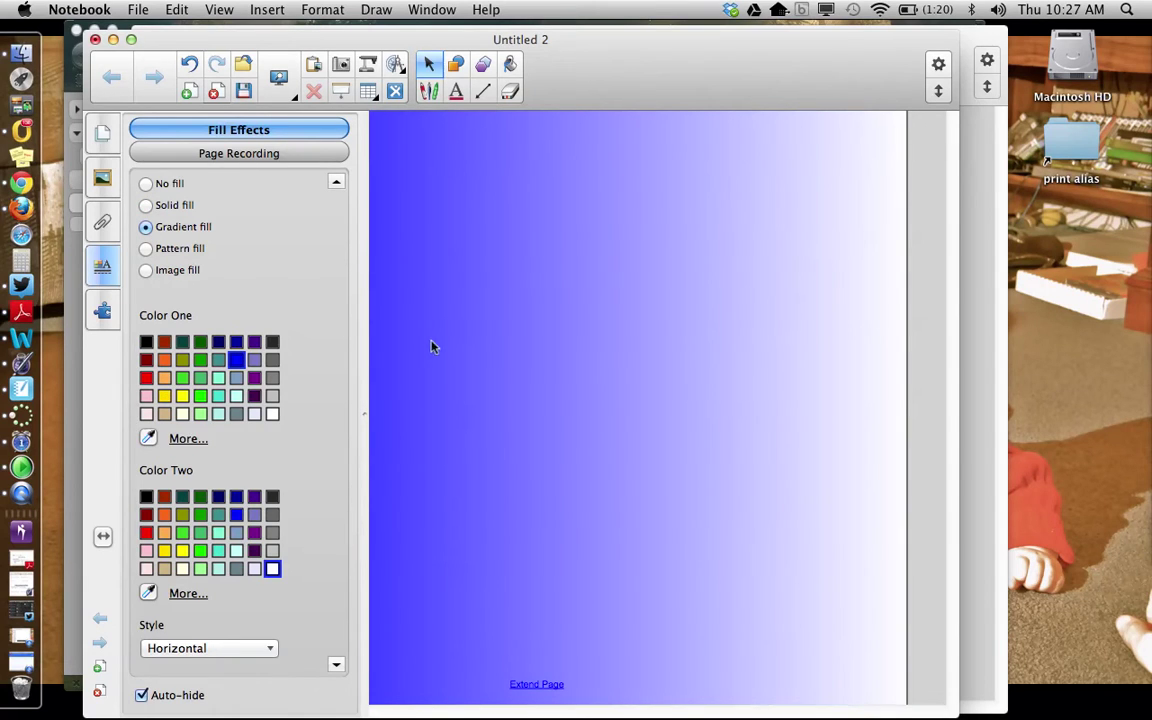
{"action": "left_click", "coordinate": [182, 534]}
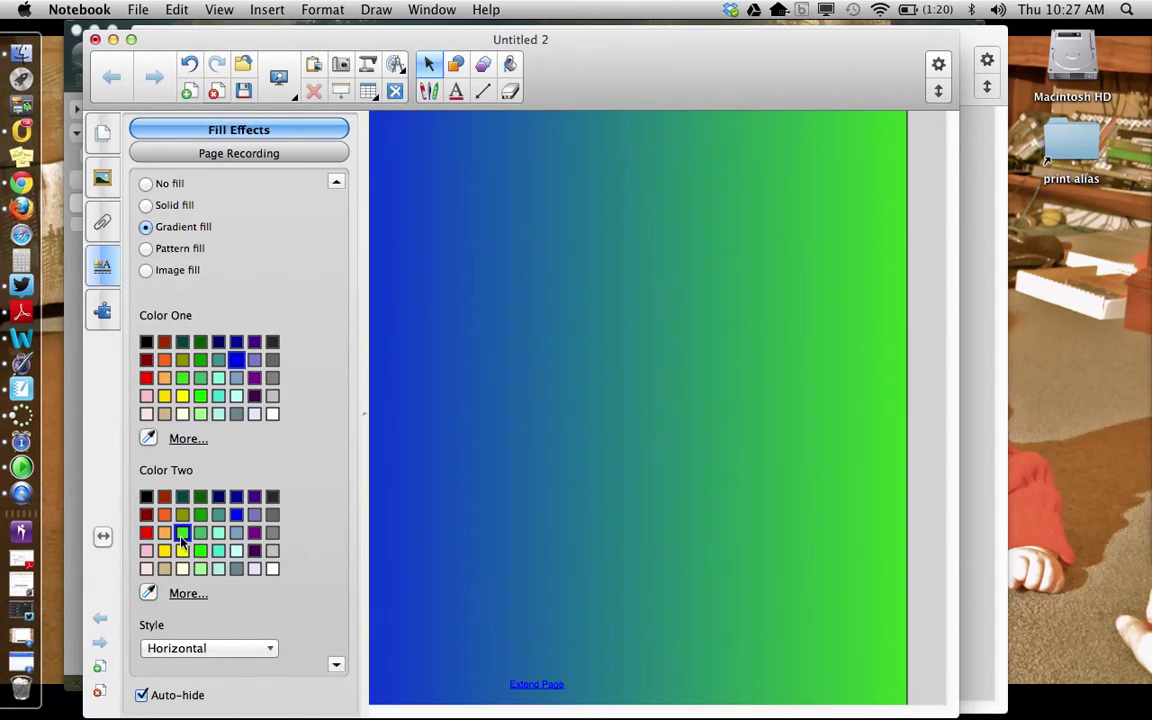
{"action": "left_click", "coordinate": [219, 379]}
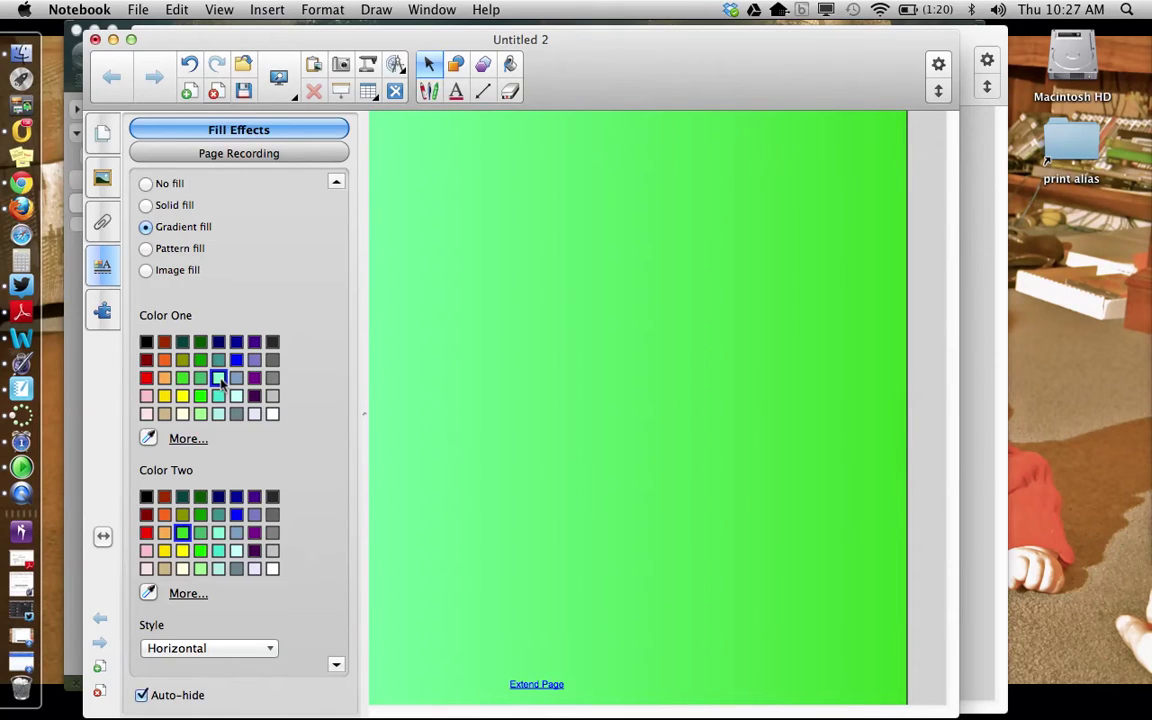
{"action": "left_click", "coordinate": [164, 360]}
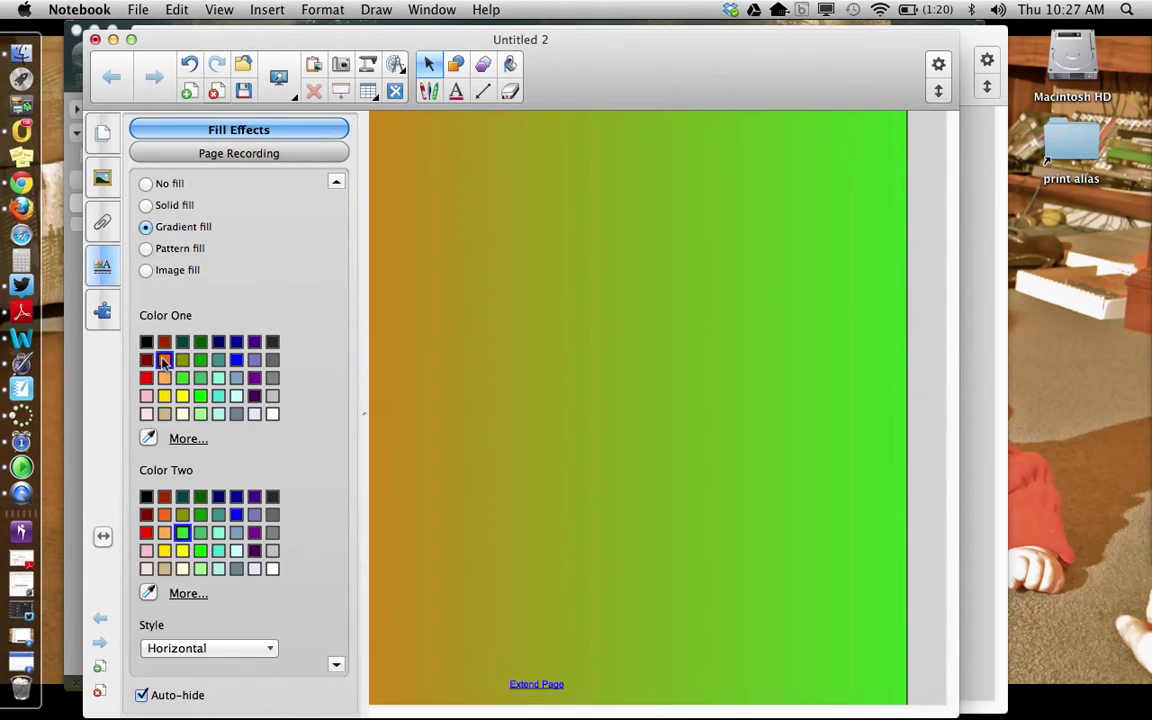
Check the available add-ons and return to the page thumbnails.
{"action": "left_click", "coordinate": [105, 314]}
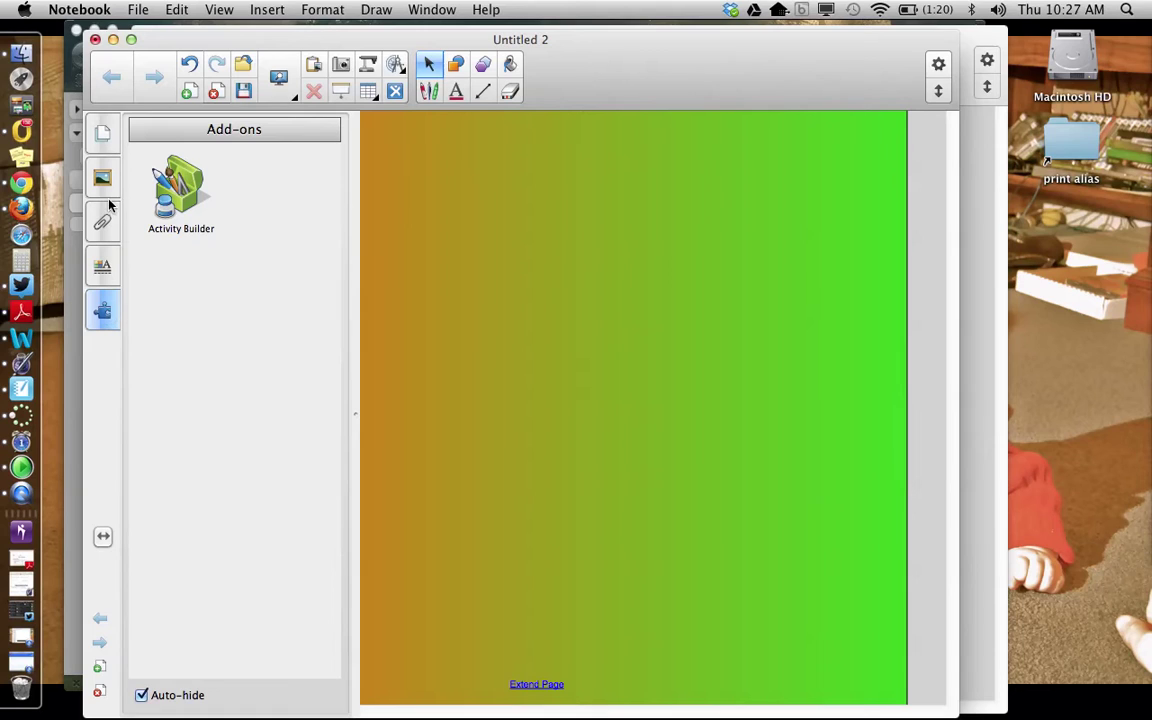
{"action": "left_click", "coordinate": [106, 132]}
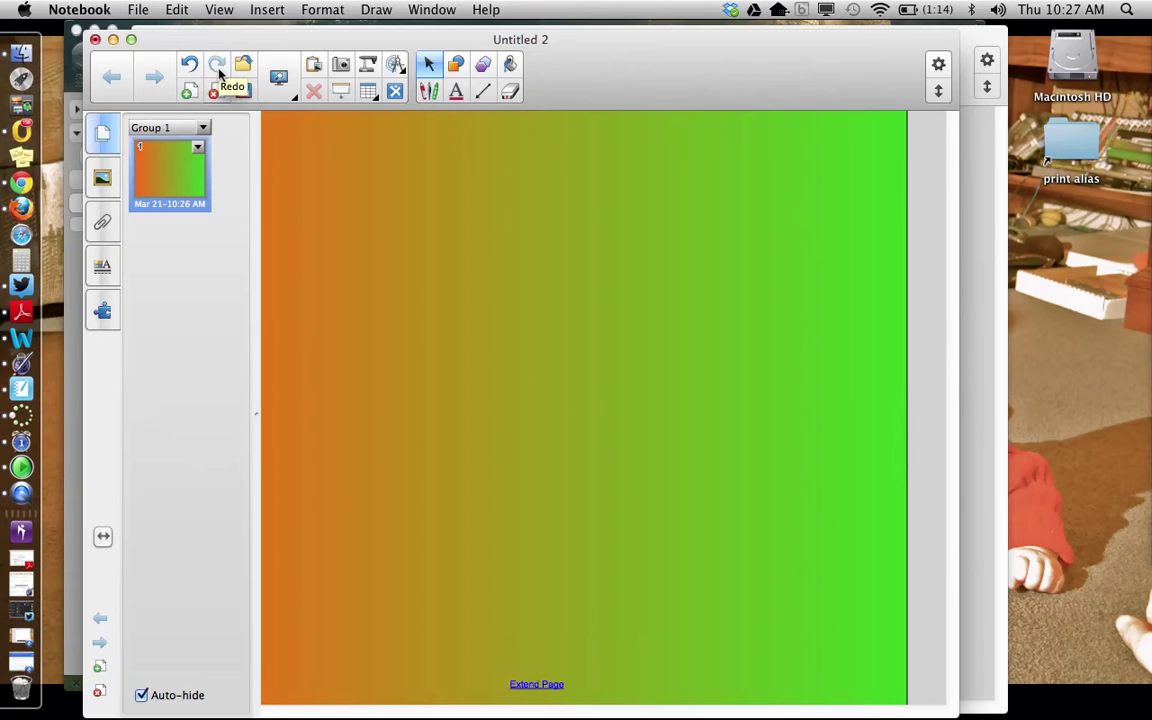
Add a blank second page and delete it again.
{"action": "left_click", "coordinate": [188, 92]}
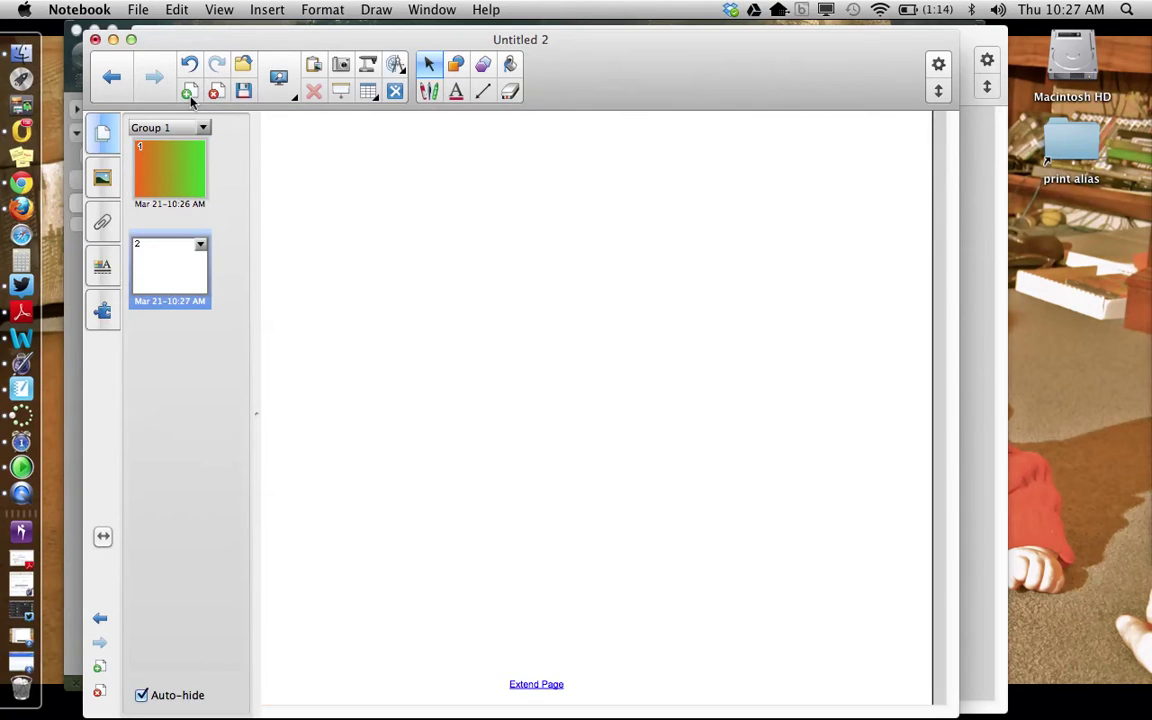
{"action": "left_click", "coordinate": [215, 92]}
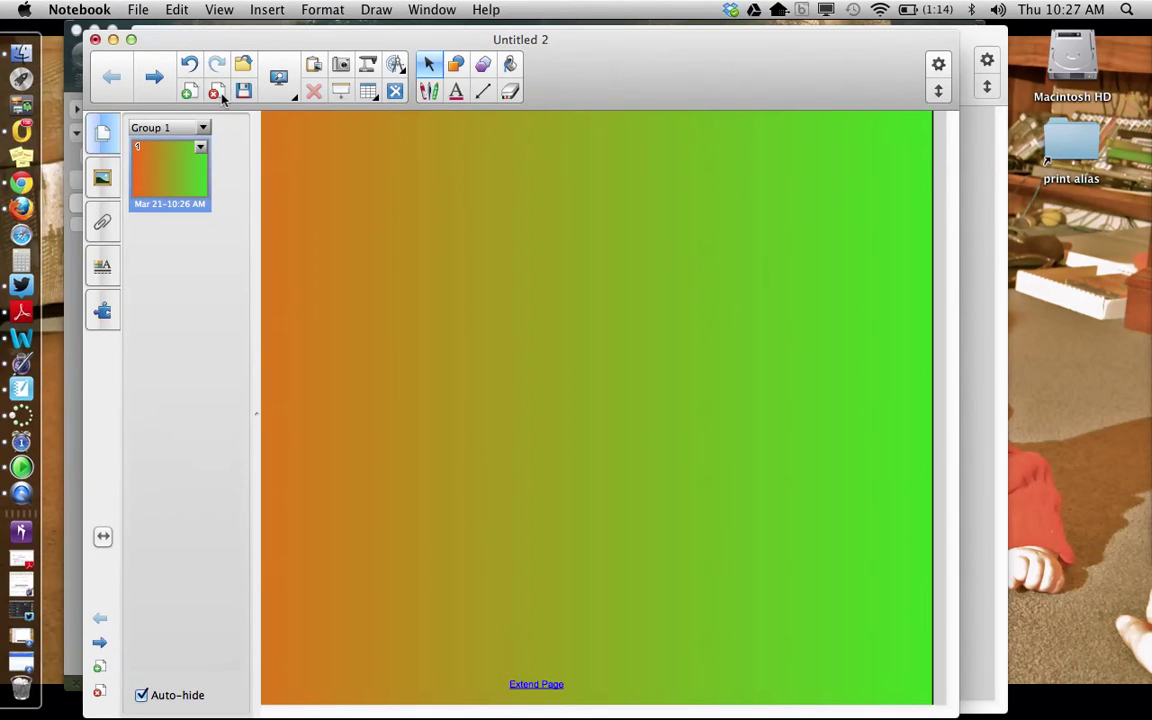
Review the screen display and page zoom options, leaving the current view in place.
{"action": "left_click", "coordinate": [280, 80]}
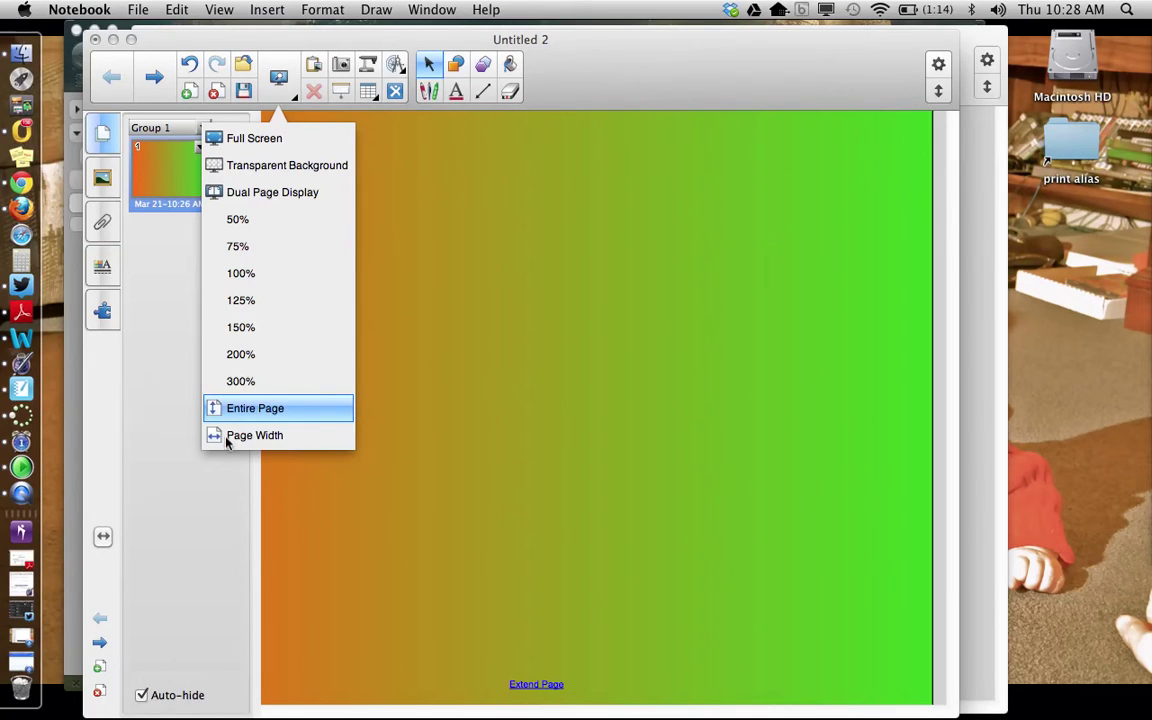
{"action": "left_click", "coordinate": [445, 243]}
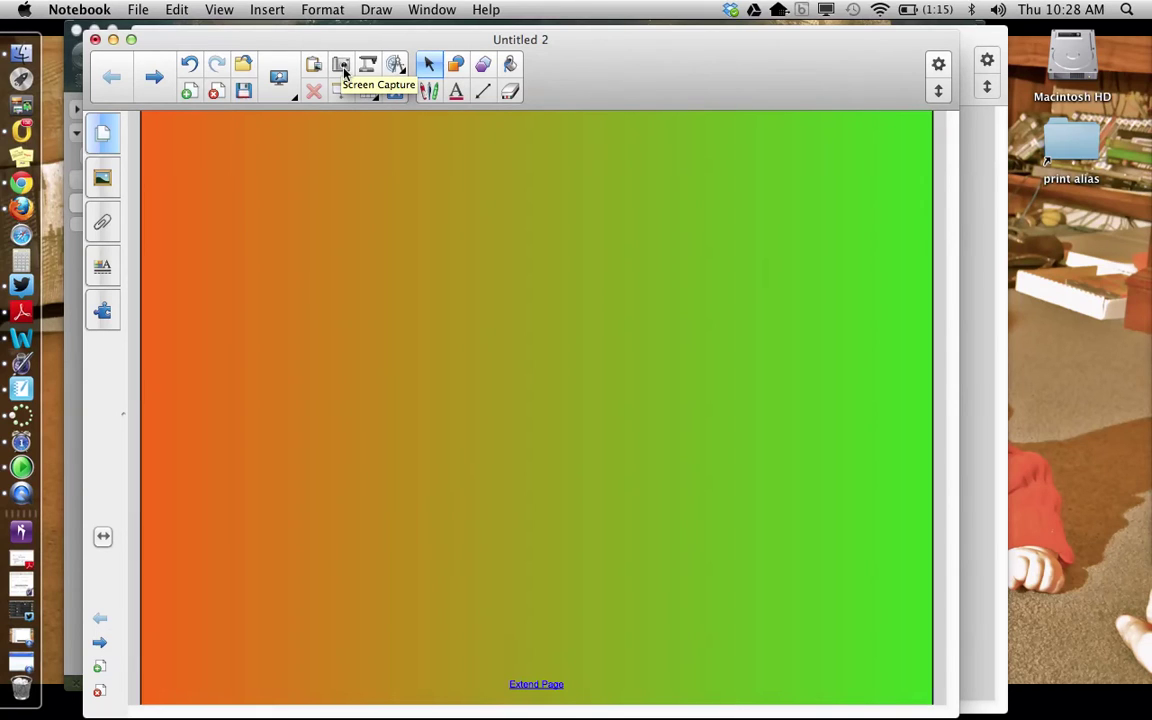
Add two text objects to the gradient page, "lkjlfkjaslkdjflkasdjflkjasdlkfj" near the top and "hkjhkjhkjhkjhjkhk" lower at the left.
{"action": "left_click", "coordinate": [340, 203]}
{"action": "type", "text": "kjlfkjaslkdjflkasdjflkjasdlkfj"}
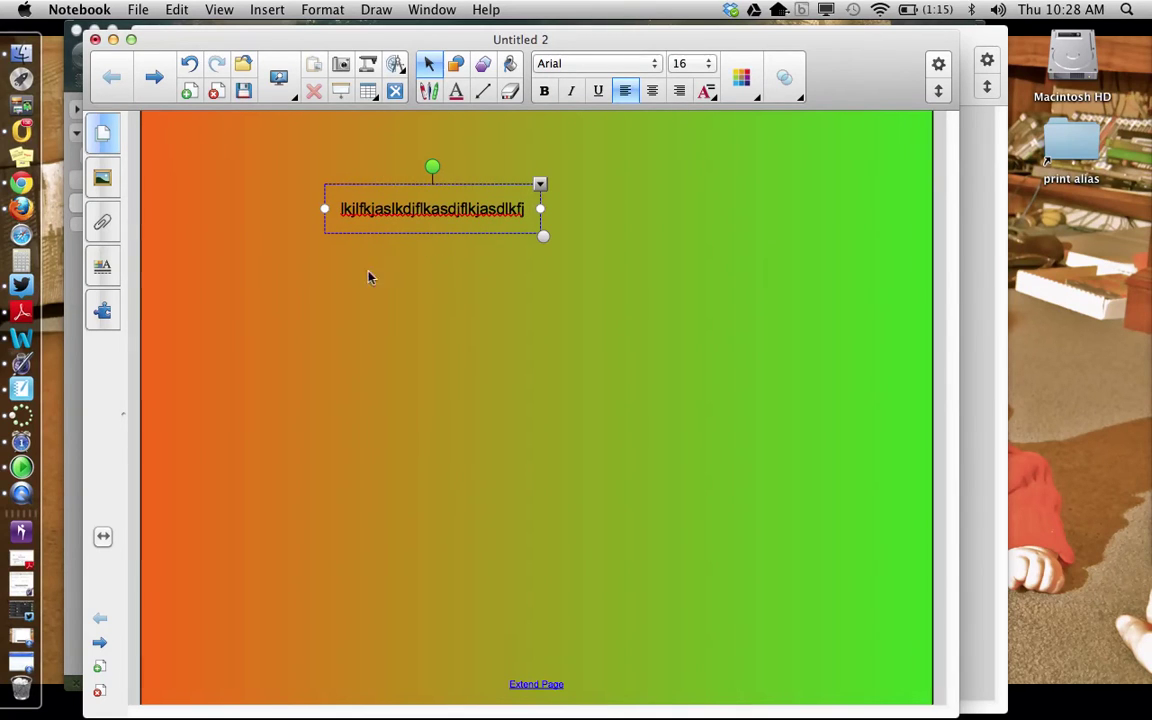
{"action": "left_click", "coordinate": [221, 328]}
{"action": "type", "text": "hkjhkjhk"}
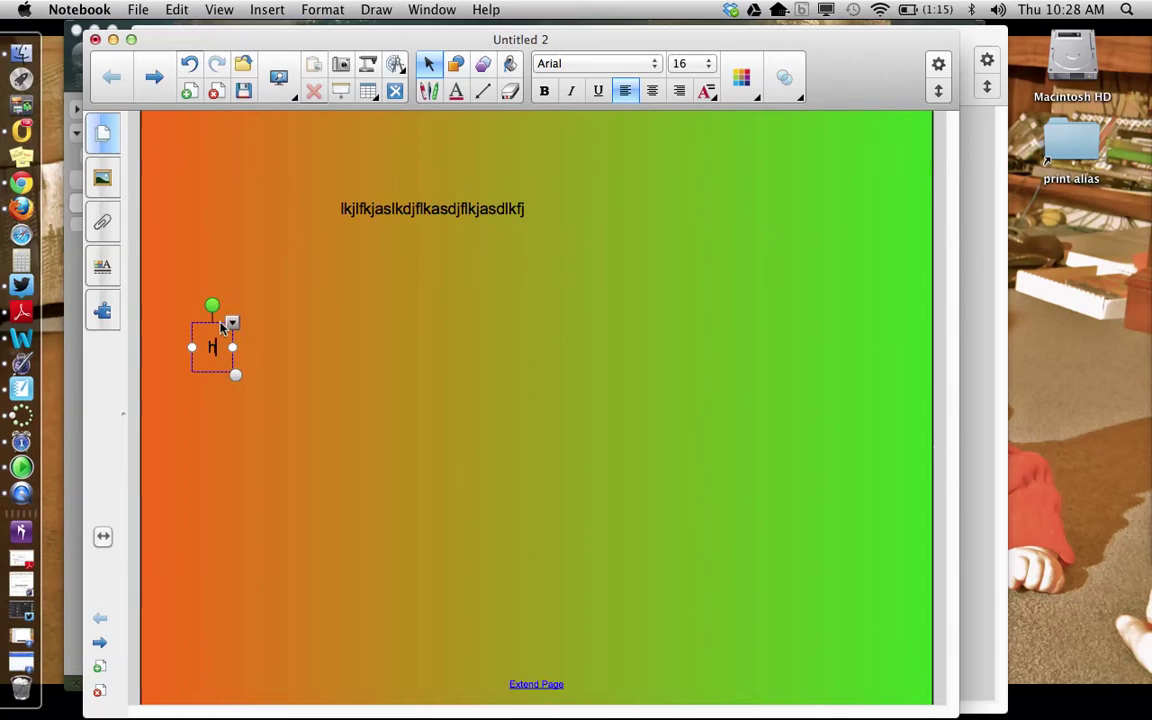
{"action": "type", "text": "jhkjhjkhk"}
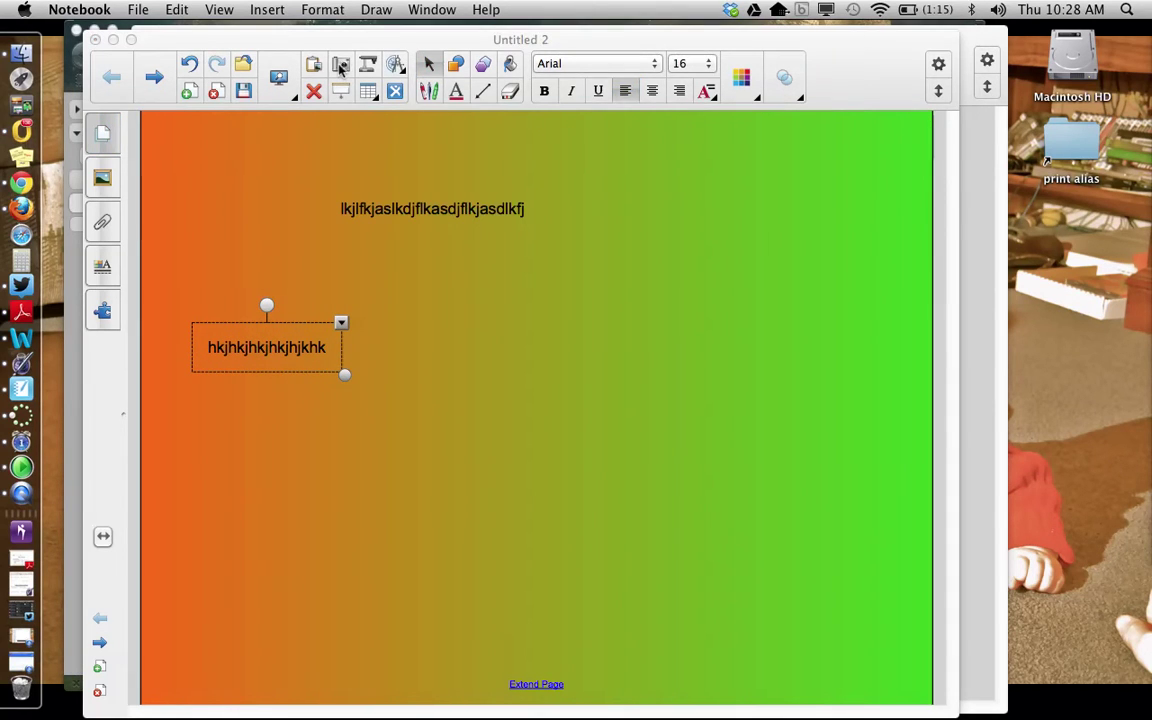
Use area screen capture to capture a rectangle around the upper text of the gradient page onto a new page.
{"action": "left_click", "coordinate": [148, 124]}
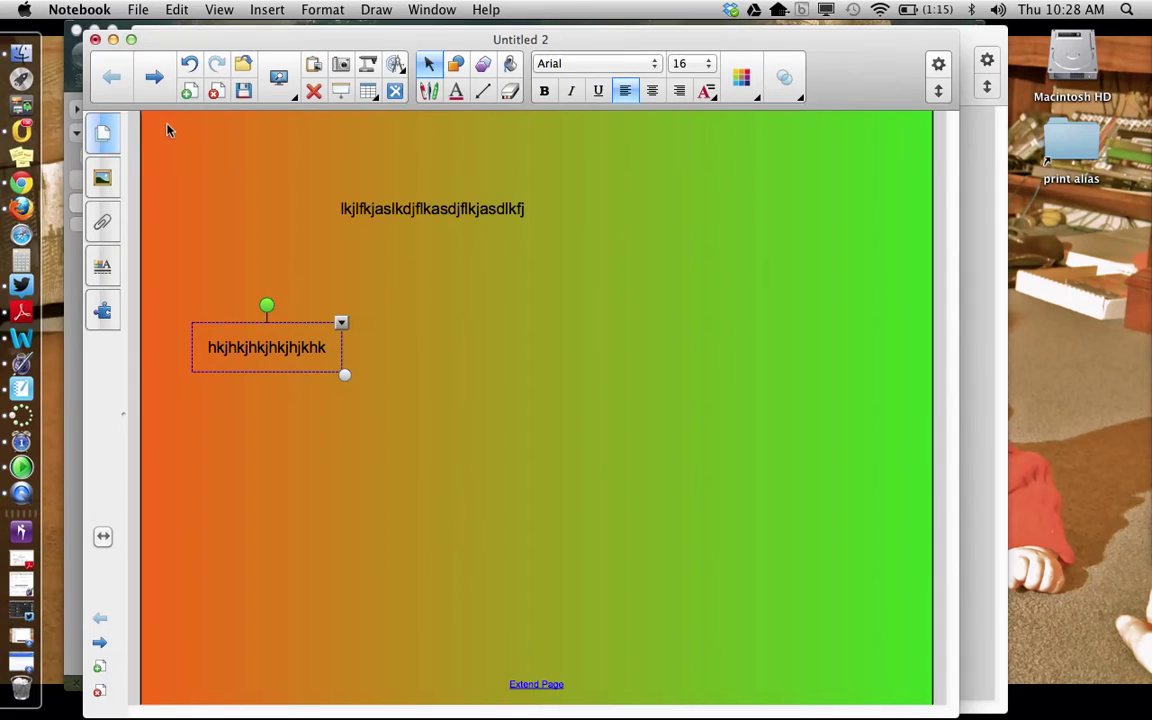
{"action": "left_click", "coordinate": [103, 135]}
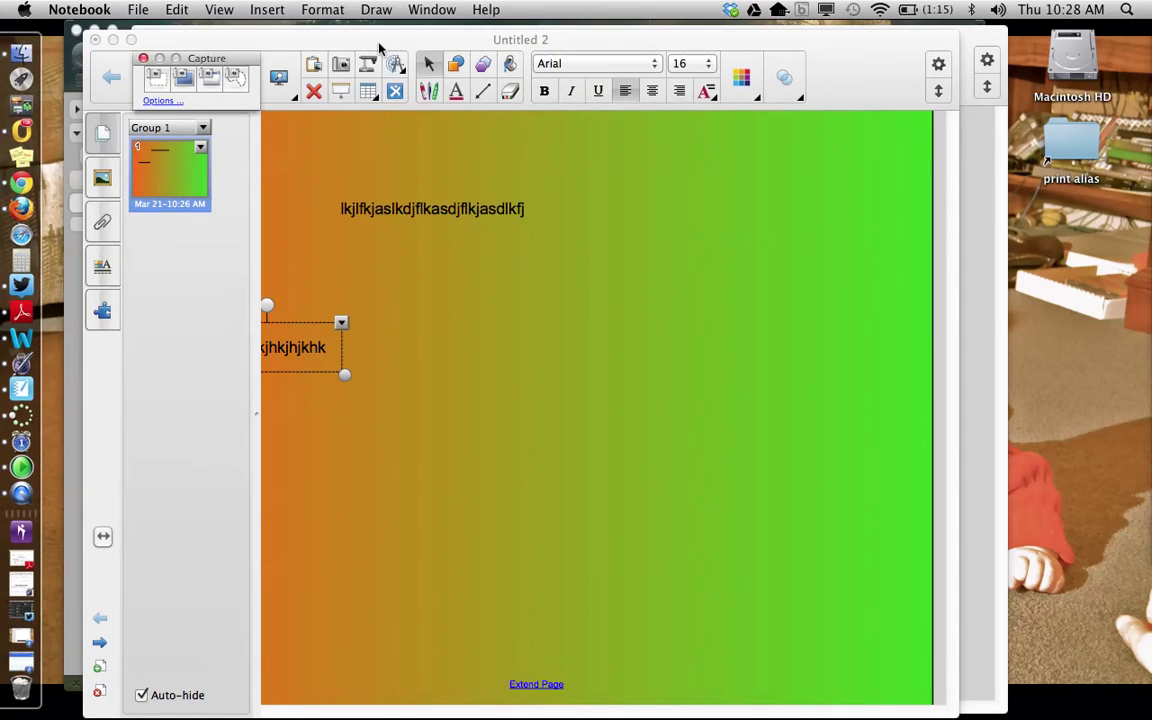
{"action": "left_click", "coordinate": [285, 140]}
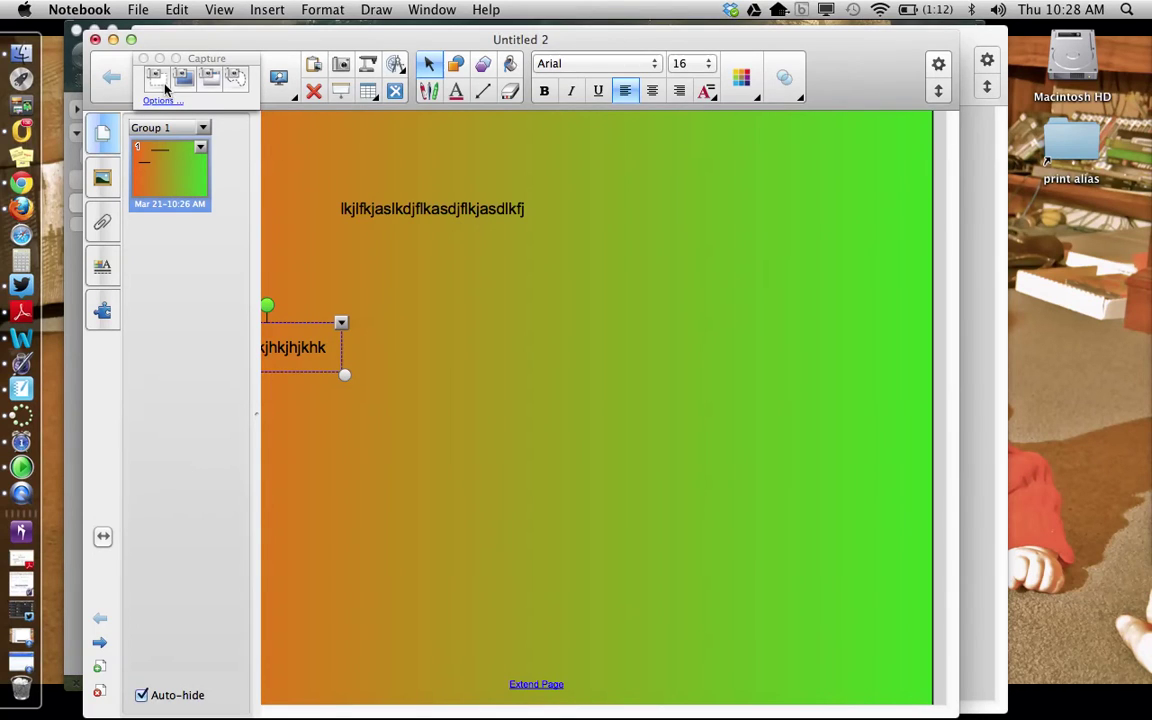
{"action": "left_click", "coordinate": [153, 80]}
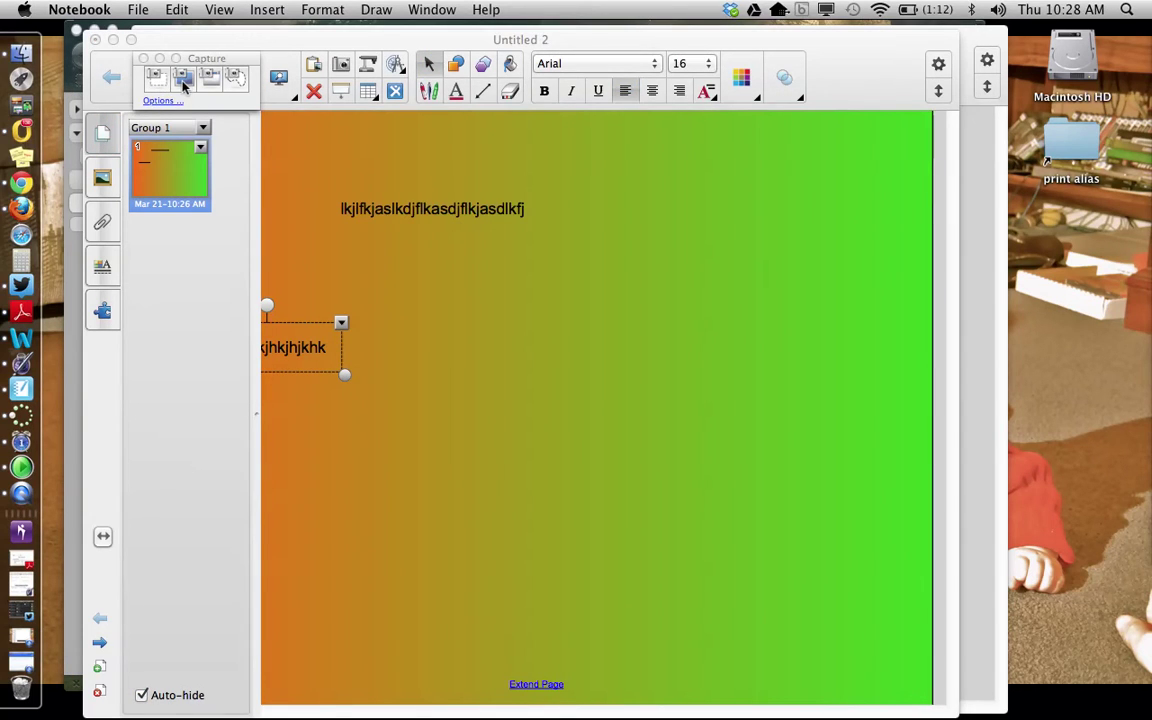
{"action": "left_click", "coordinate": [152, 82]}
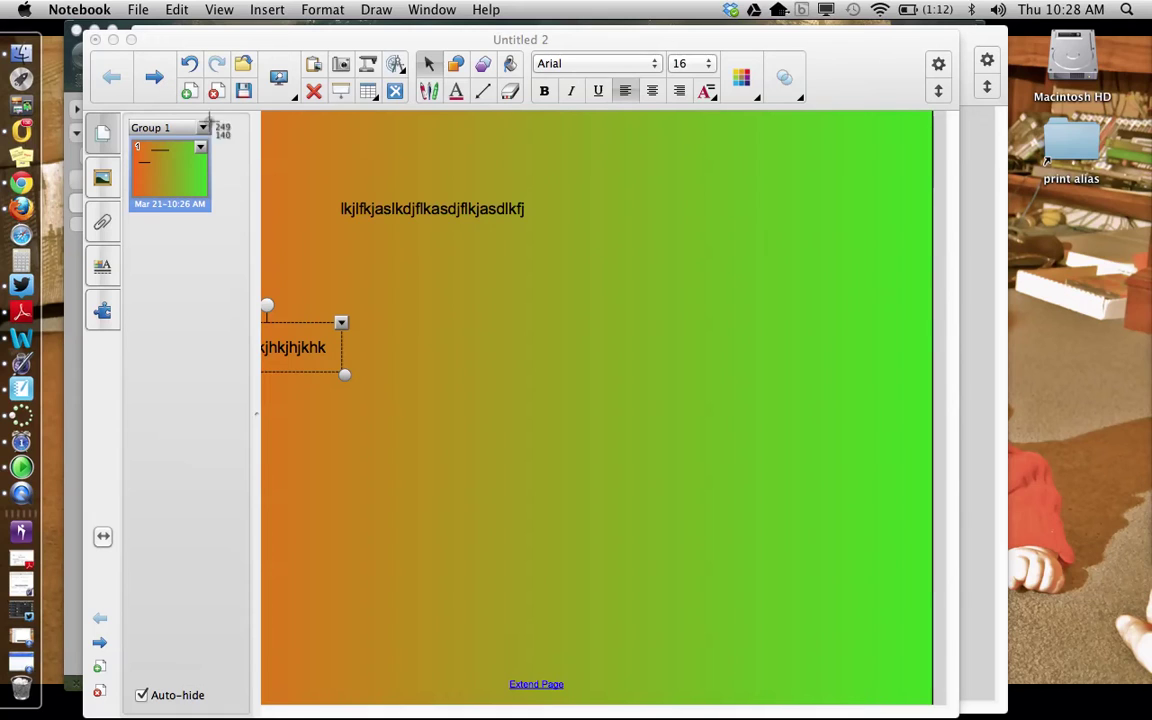
{"action": "left_click_drag", "start_coordinate": [284, 142], "coordinate": [740, 308]}
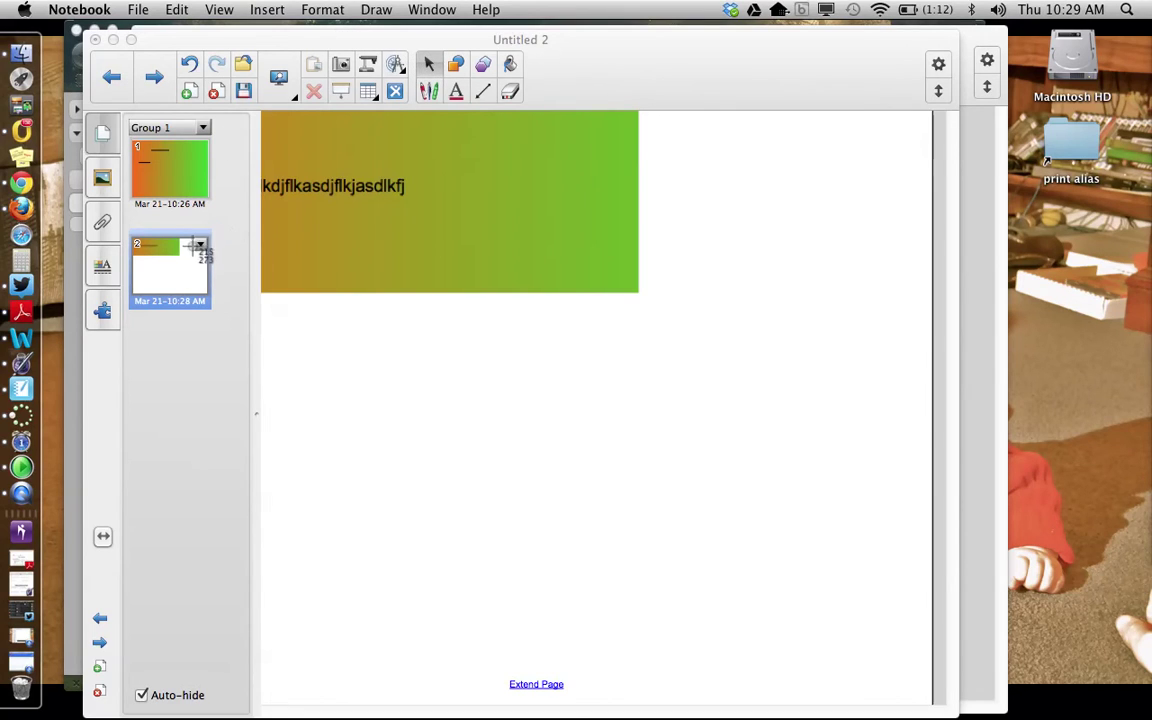
Take another capture onto a third page, and dismiss the display selection along with the capture tools.
{"action": "left_click", "coordinate": [384, 220]}
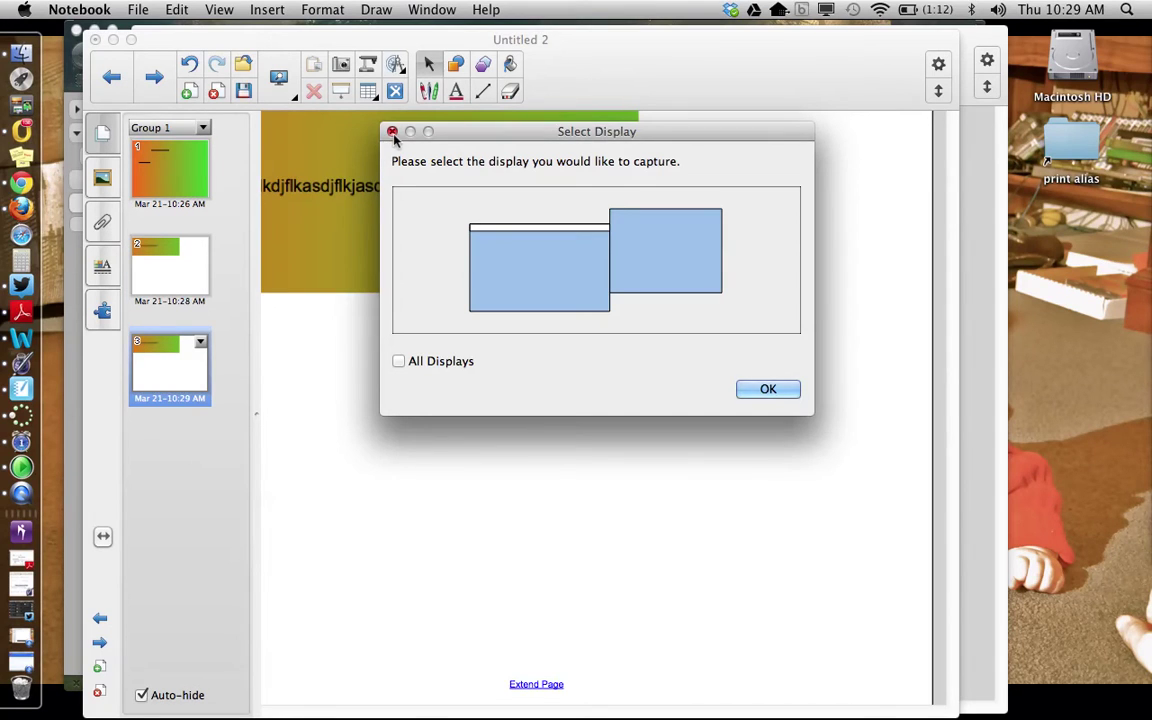
{"action": "left_click", "coordinate": [392, 132]}
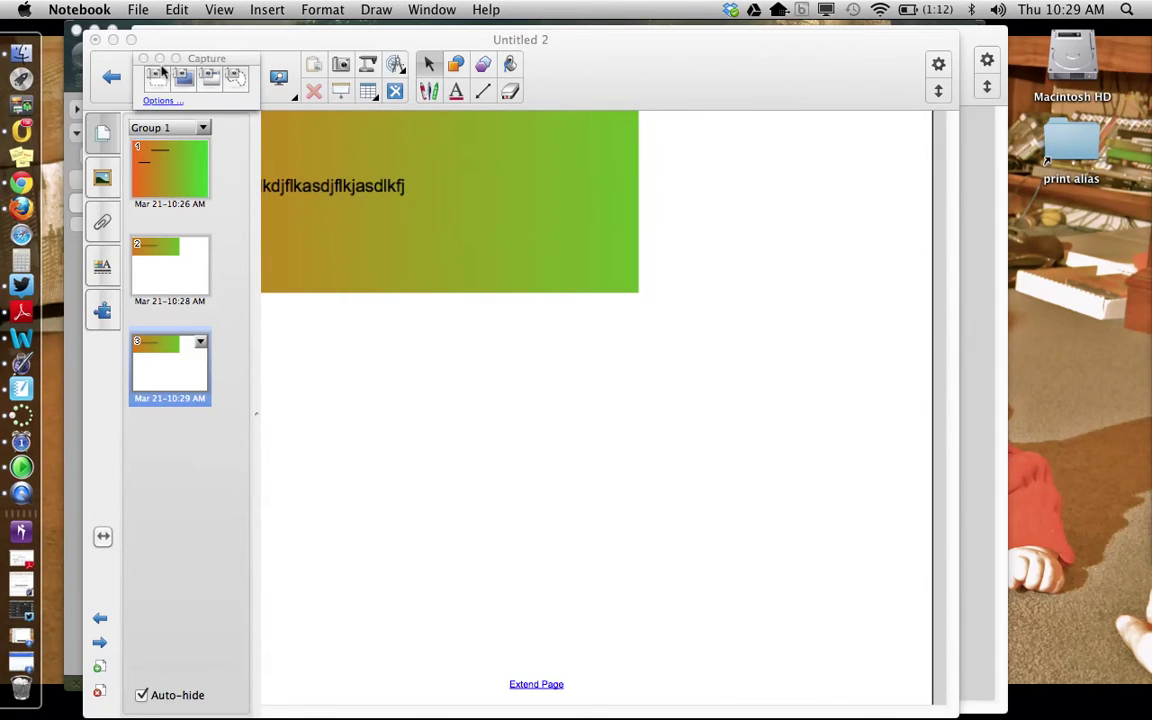
{"action": "left_click", "coordinate": [143, 58]}
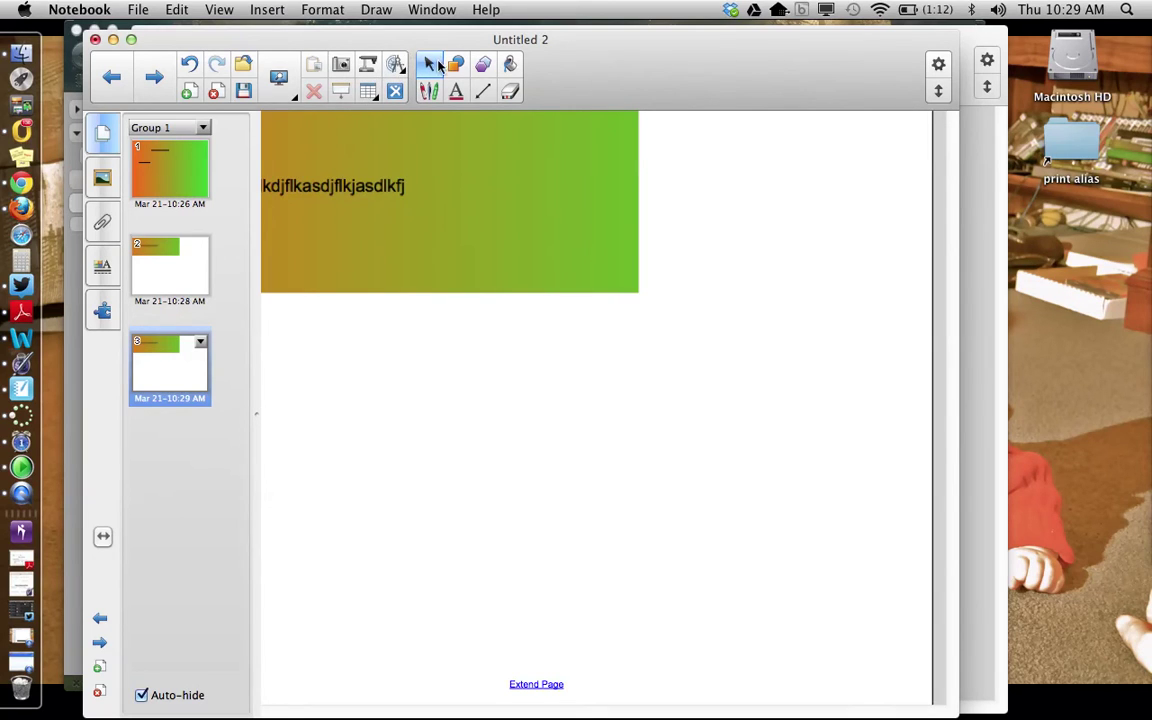
Go back to the first page and select the upper text object.
{"action": "left_click", "coordinate": [157, 170]}
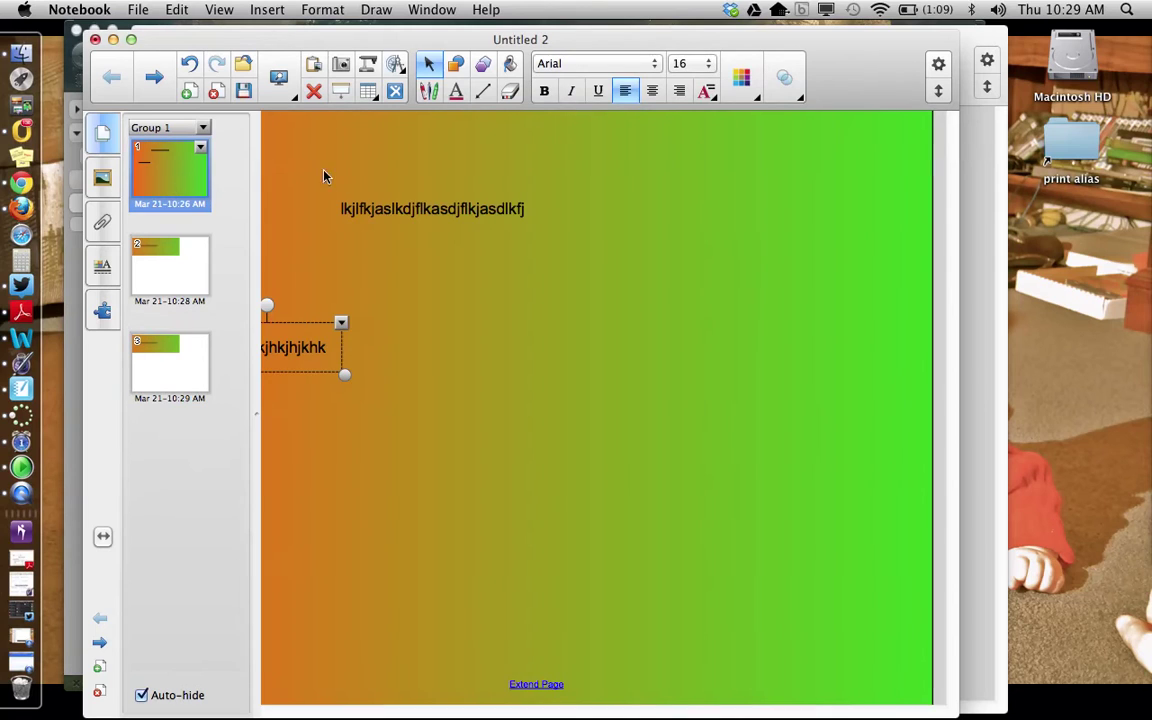
{"action": "left_click_drag", "start_coordinate": [333, 167], "coordinate": [463, 309]}
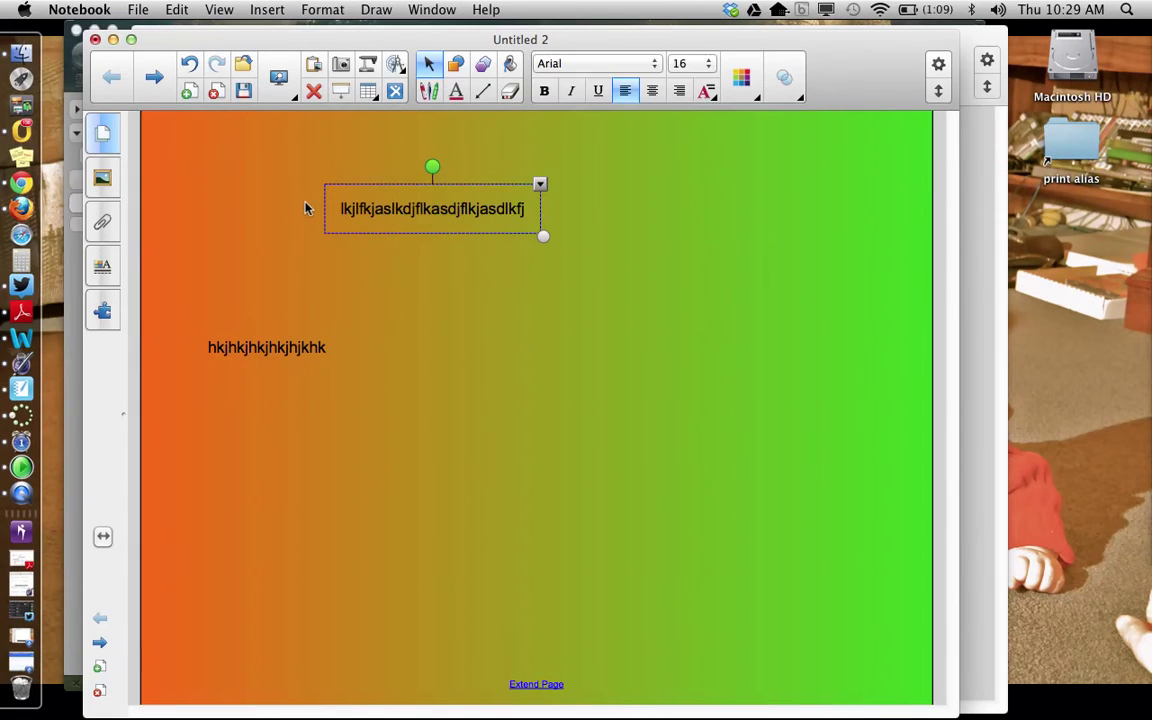
Delete both text objects from the gradient page.
{"action": "key", "text": "Delete"}
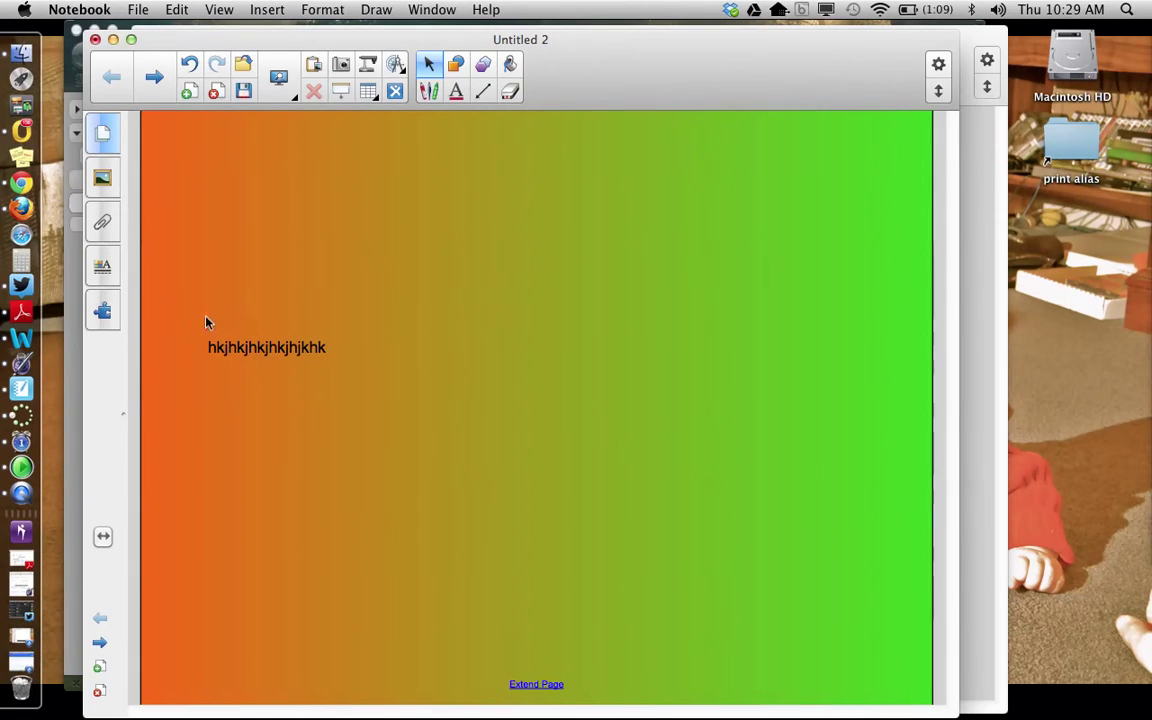
{"action": "left_click_drag", "start_coordinate": [206, 321], "coordinate": [334, 378]}
{"action": "key", "text": "Delete"}
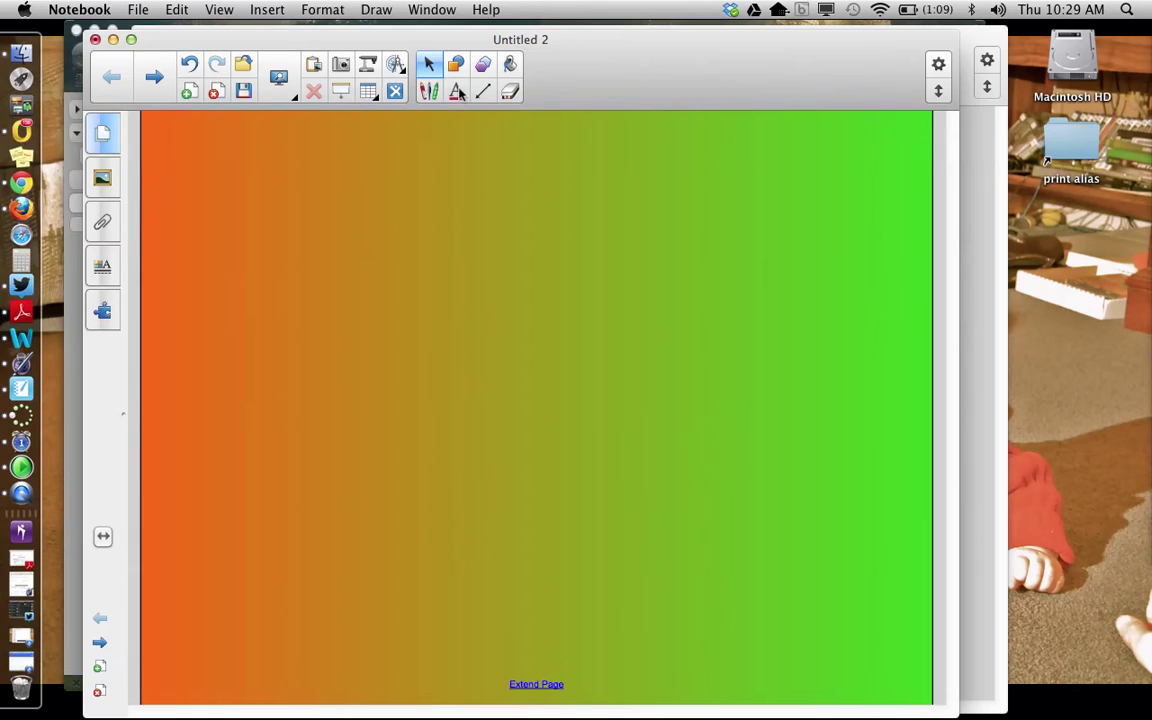
Examine the Text tool's font list and its additional formatting options, such as subscript, superscript and bullets.
{"action": "left_click", "coordinate": [456, 91]}
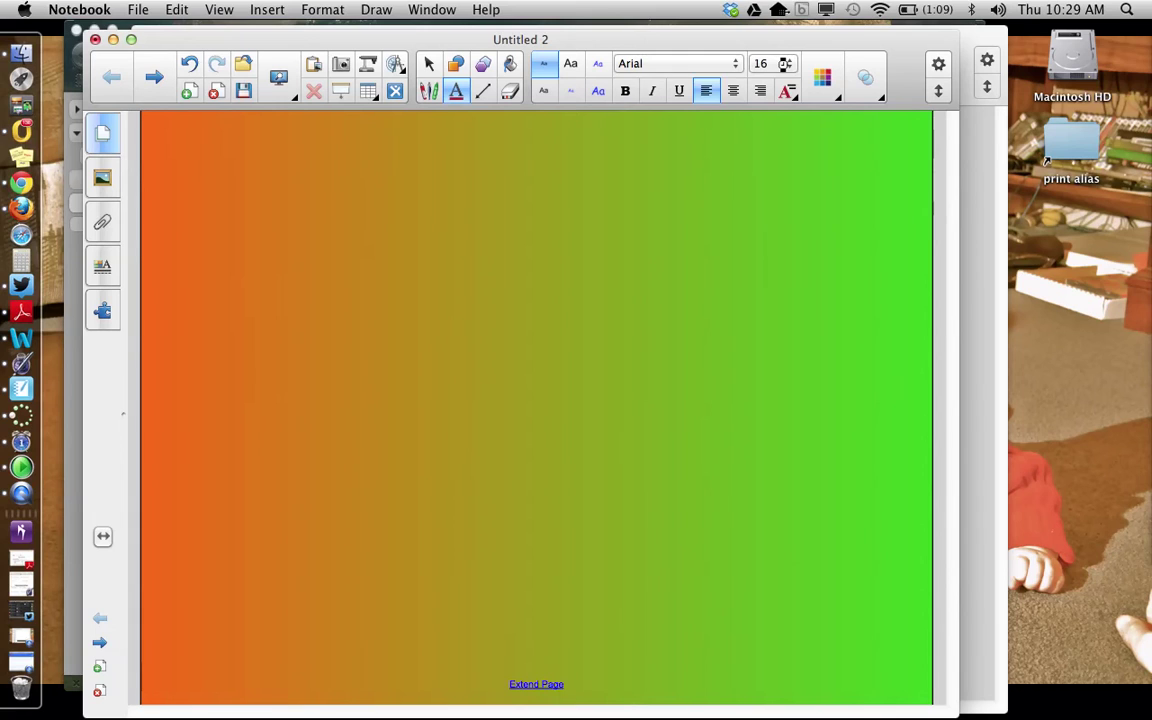
{"action": "left_click", "coordinate": [706, 60]}
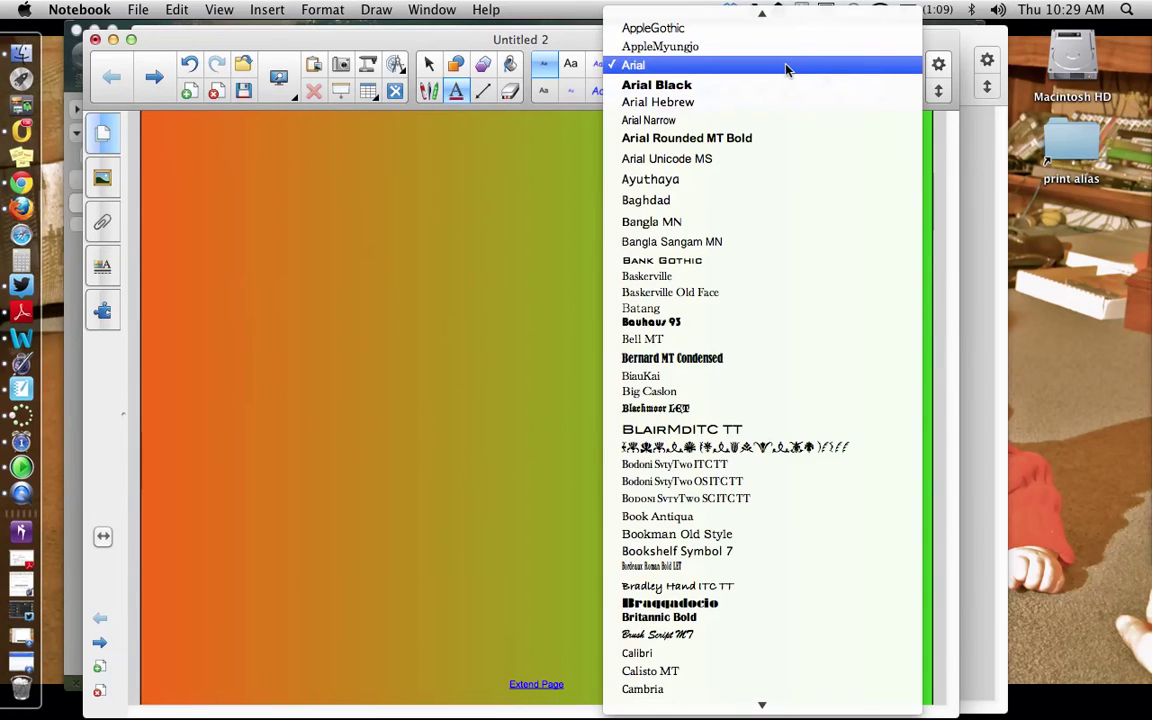
{"action": "left_click", "coordinate": [501, 181]}
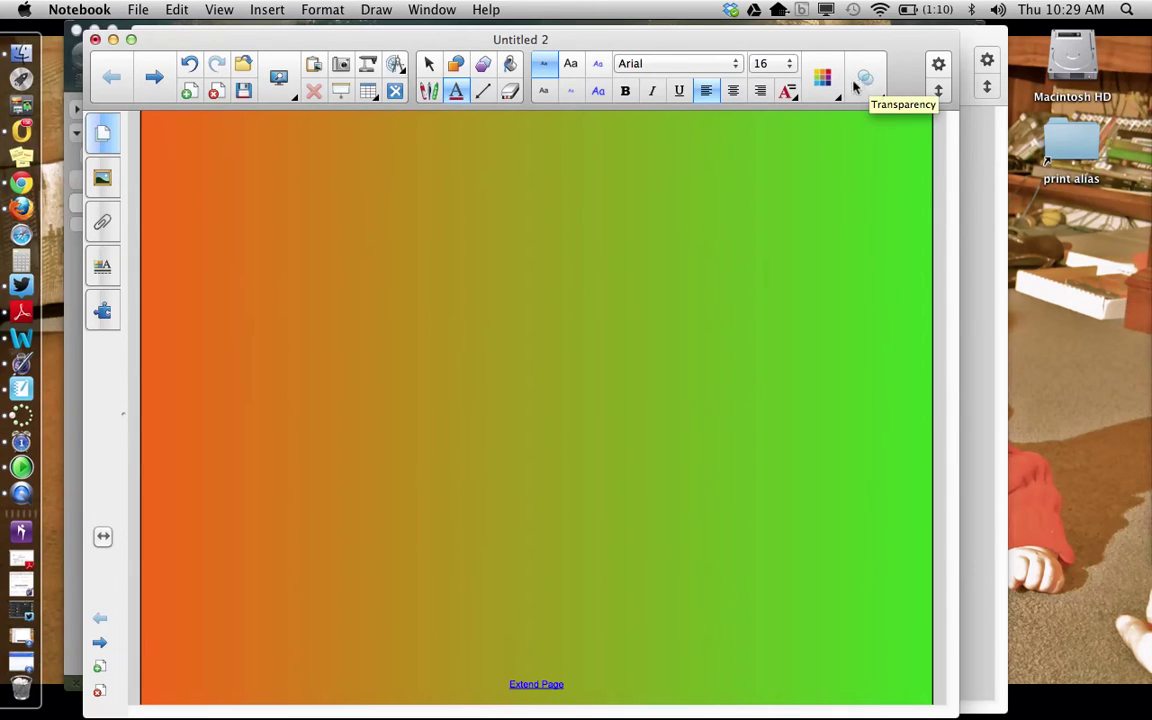
{"action": "left_click", "coordinate": [794, 98]}
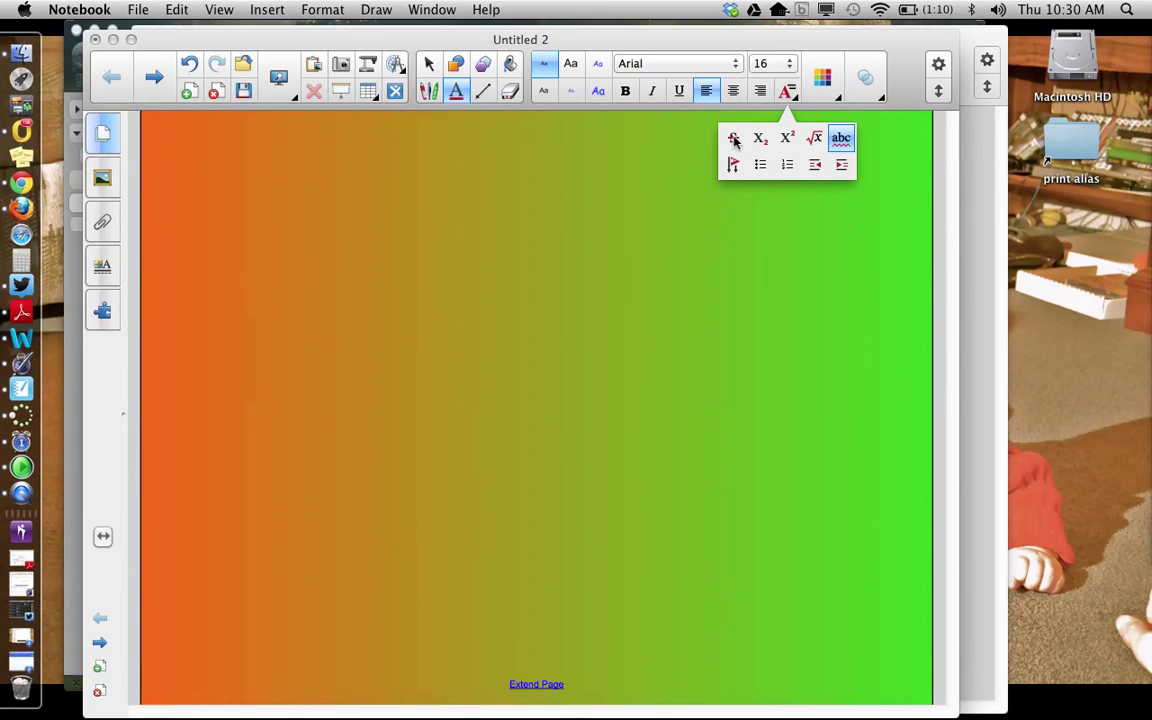
{"action": "left_click", "coordinate": [456, 174]}
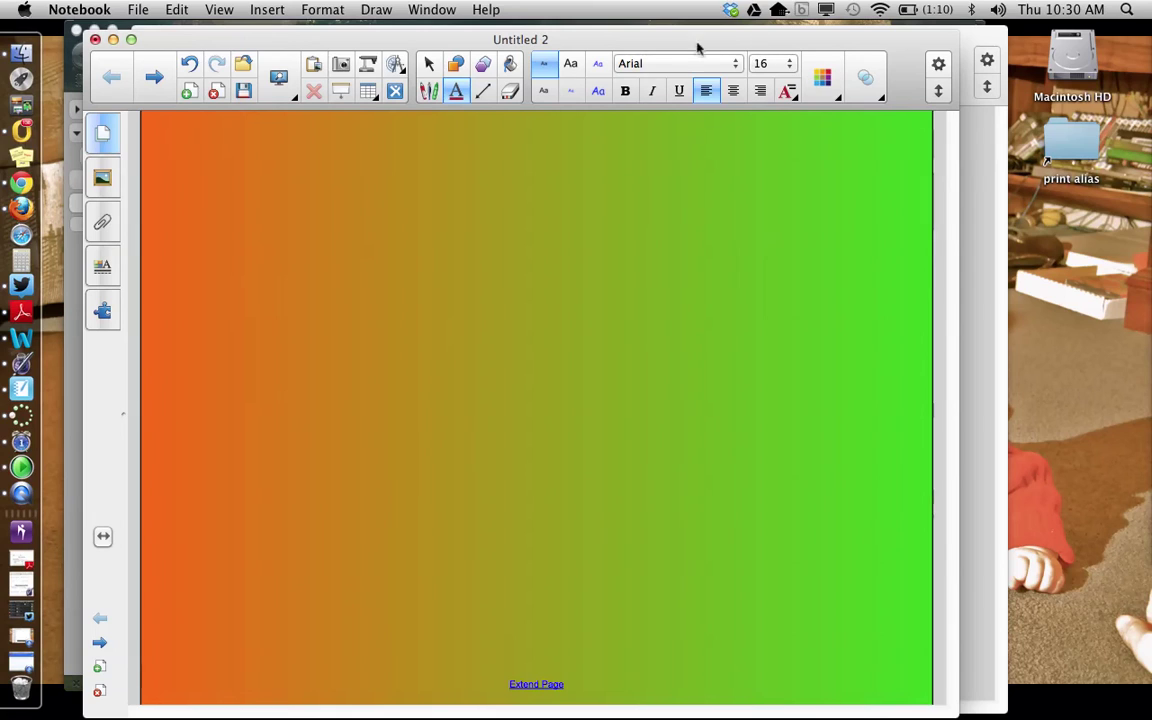
Add a text object reading "jlkajdlkfjaslkdjf" near the upper left of the gradient page with the Text tool.
{"action": "left_click", "coordinate": [280, 192]}
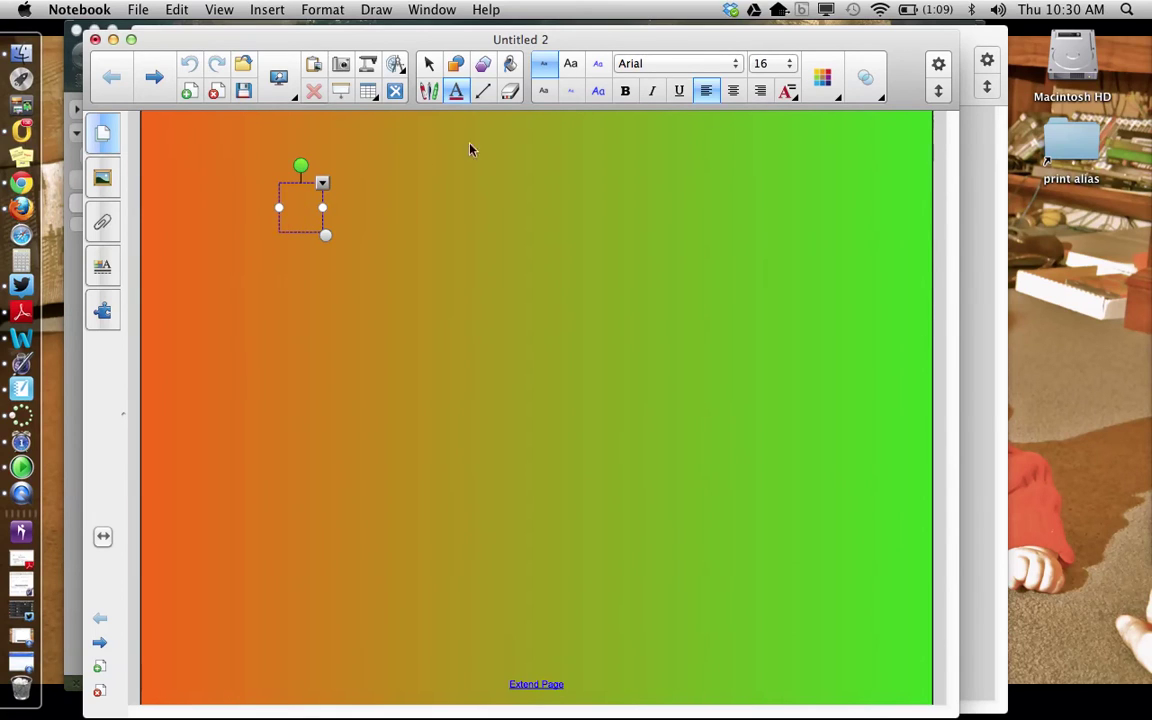
{"action": "type", "text": "jlkajdlkfjaslkdjf"}
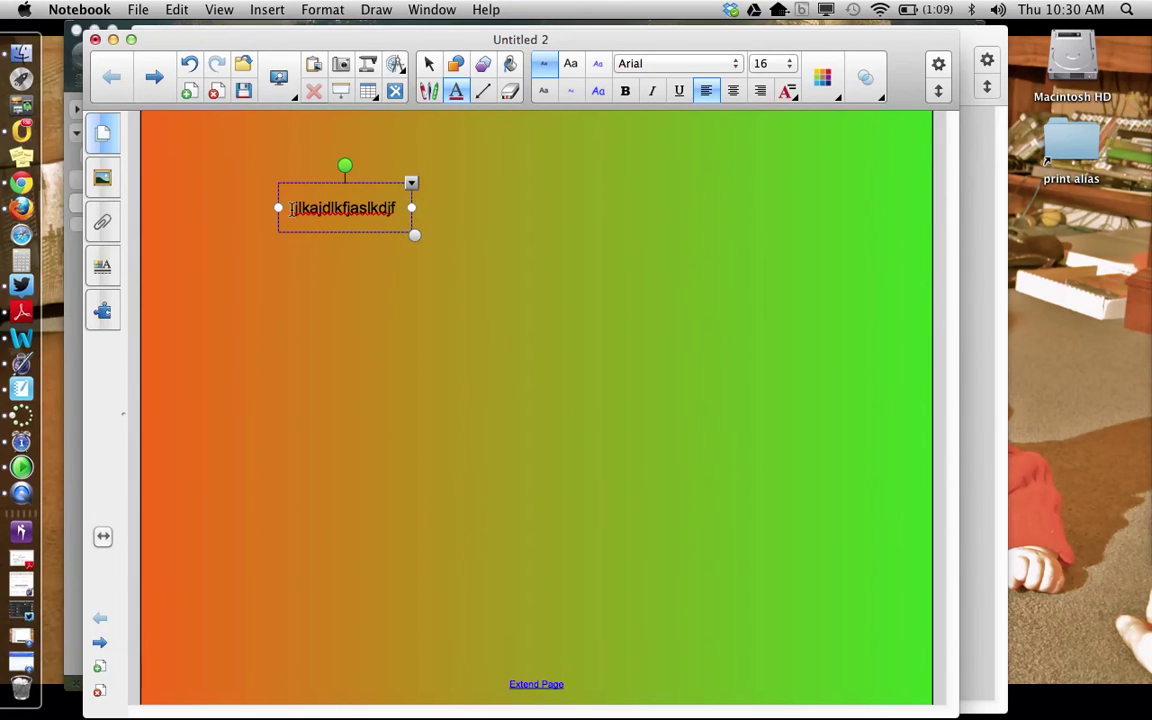
{"action": "left_click", "coordinate": [427, 63]}
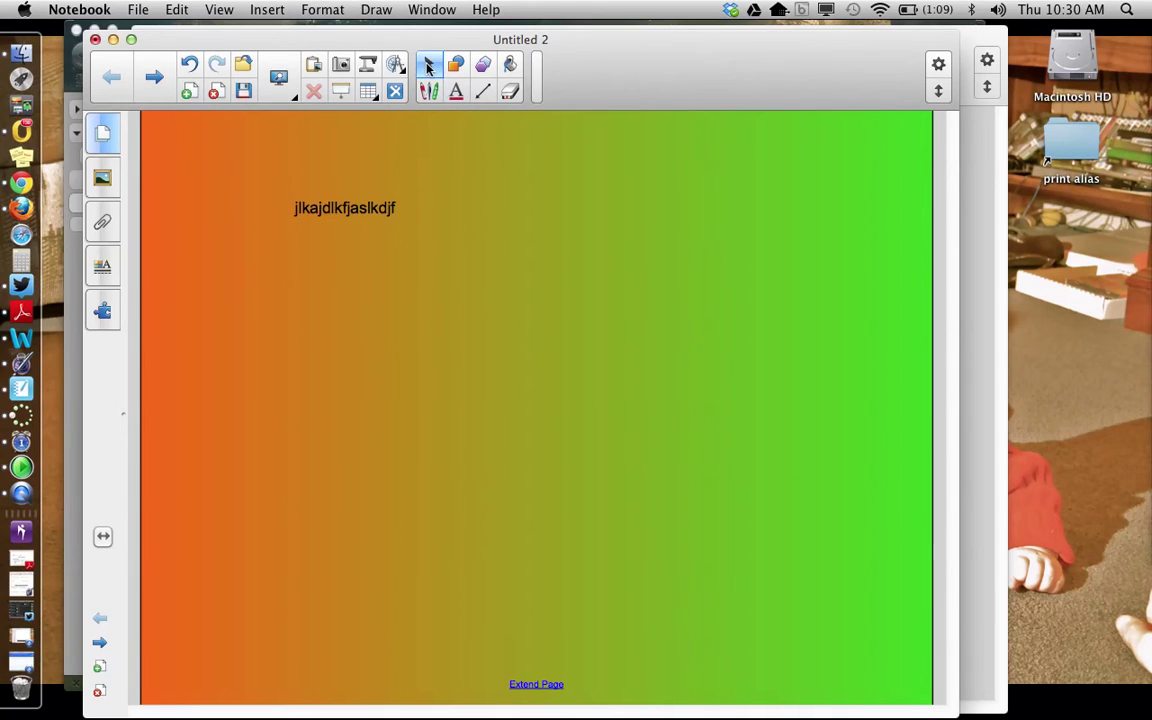
Add a second text object, "hklhjsdkjfhasdhfkjasd", beside the first one without using the Text tool, and delete it.
{"action": "left_click", "coordinate": [520, 188]}
{"action": "type", "text": "hklhjsdkjfhasdhfkjasd"}
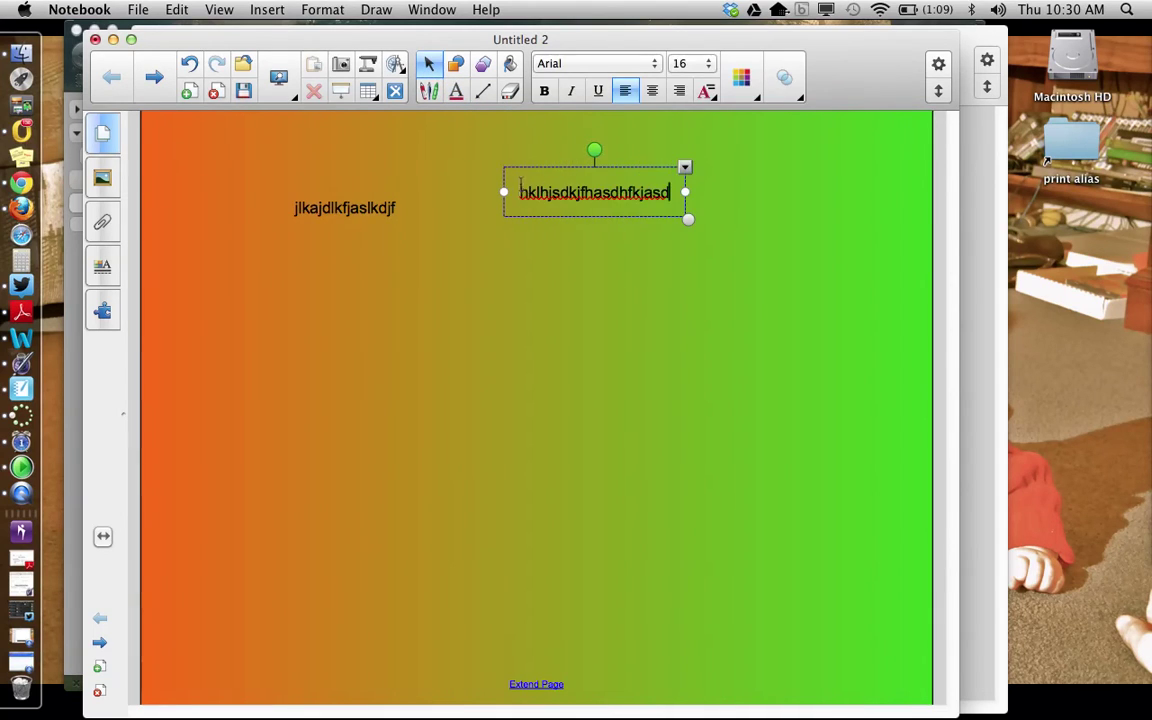
{"action": "left_click", "coordinate": [471, 217]}
{"action": "key", "text": "Delete"}
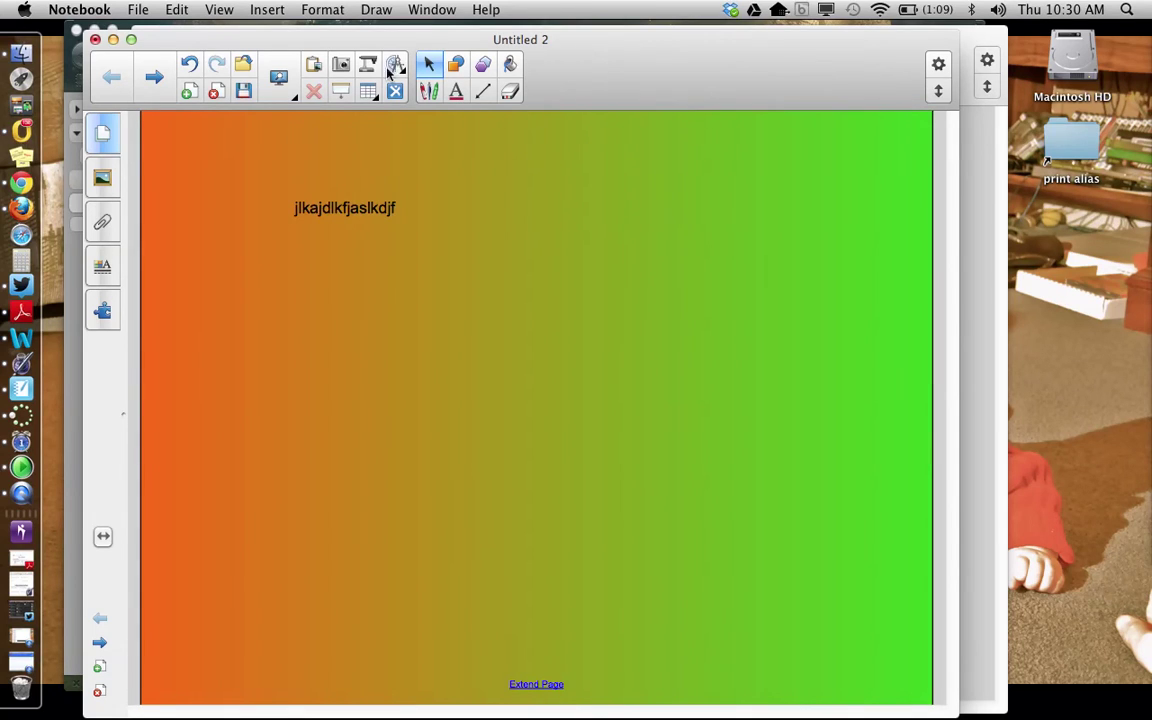
Examine the available shapes and the regular polygon choices, including the polygons with 13 to 15 sides.
{"action": "left_click", "coordinate": [455, 63]}
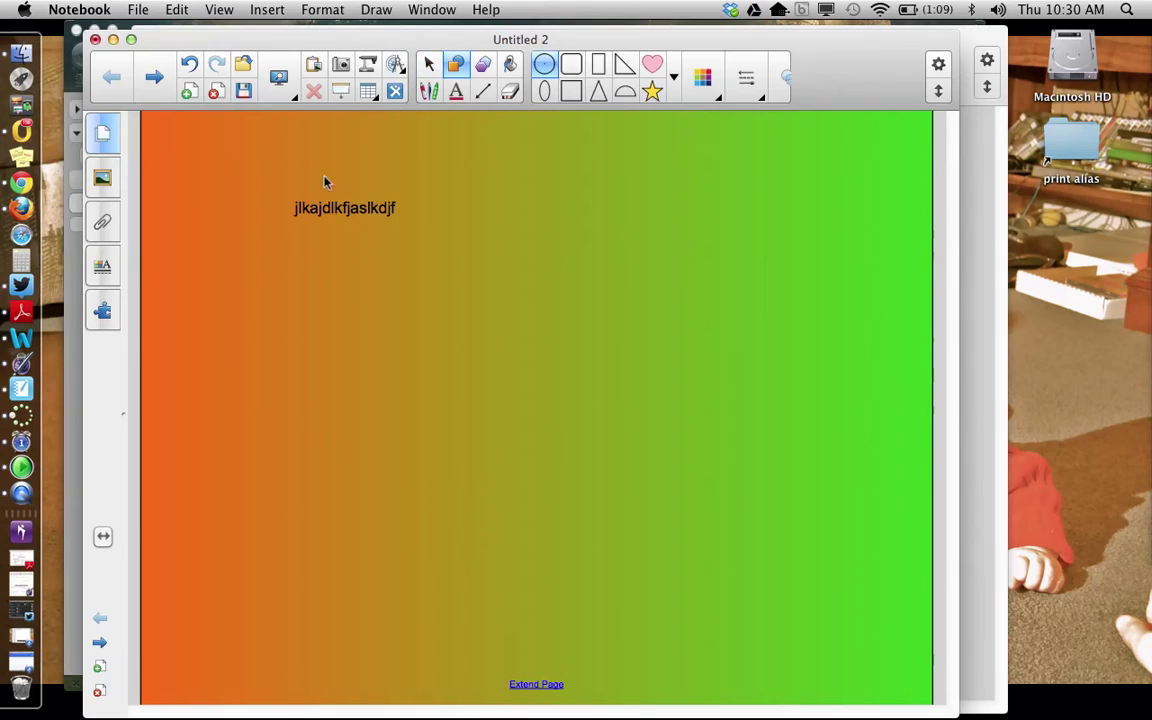
{"action": "left_click", "coordinate": [675, 76]}
{"action": "left_click", "coordinate": [675, 77]}
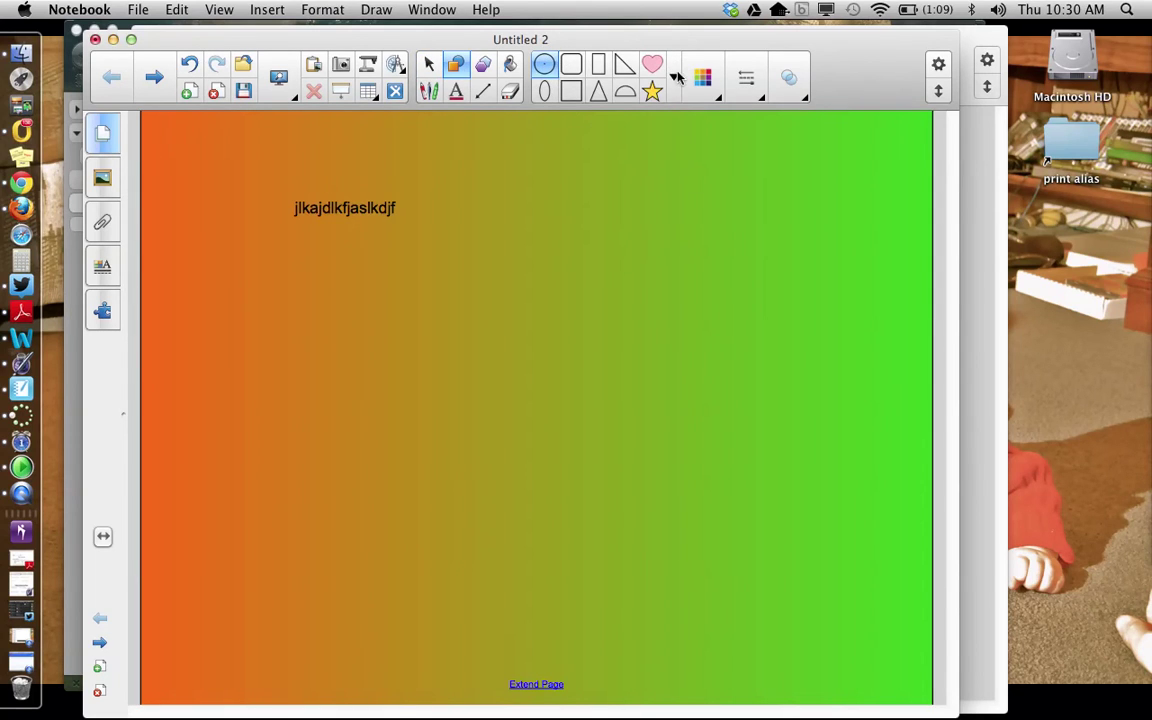
{"action": "left_click", "coordinate": [483, 66]}
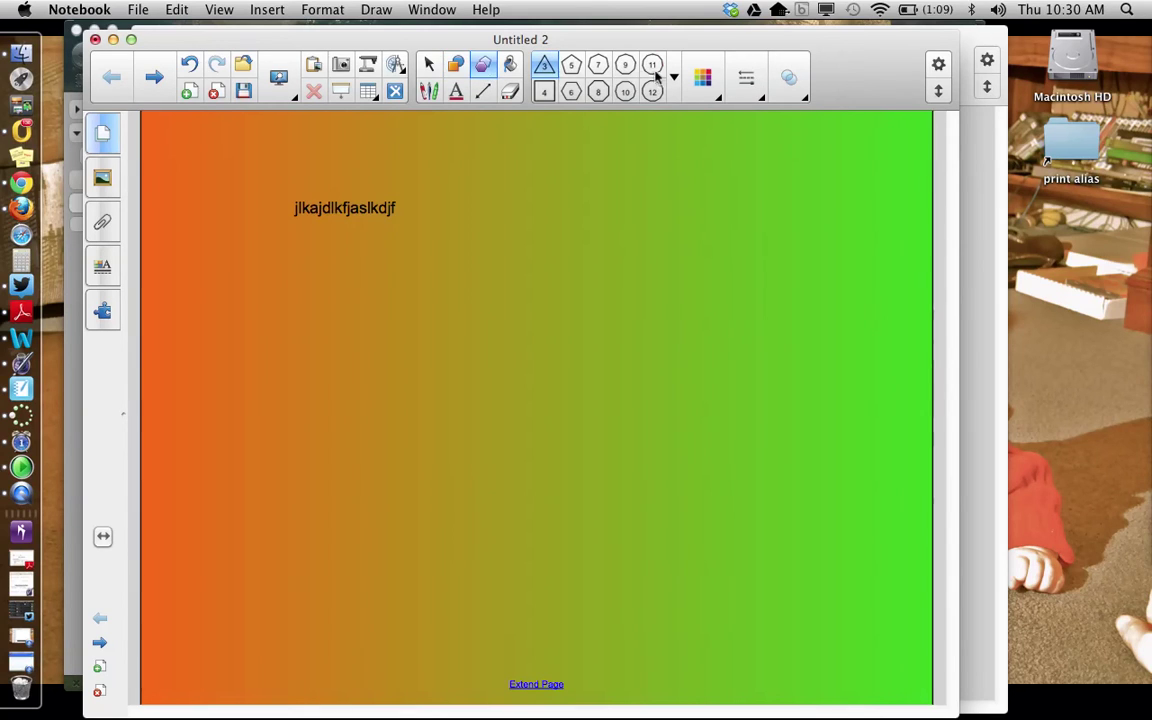
{"action": "left_click", "coordinate": [674, 78]}
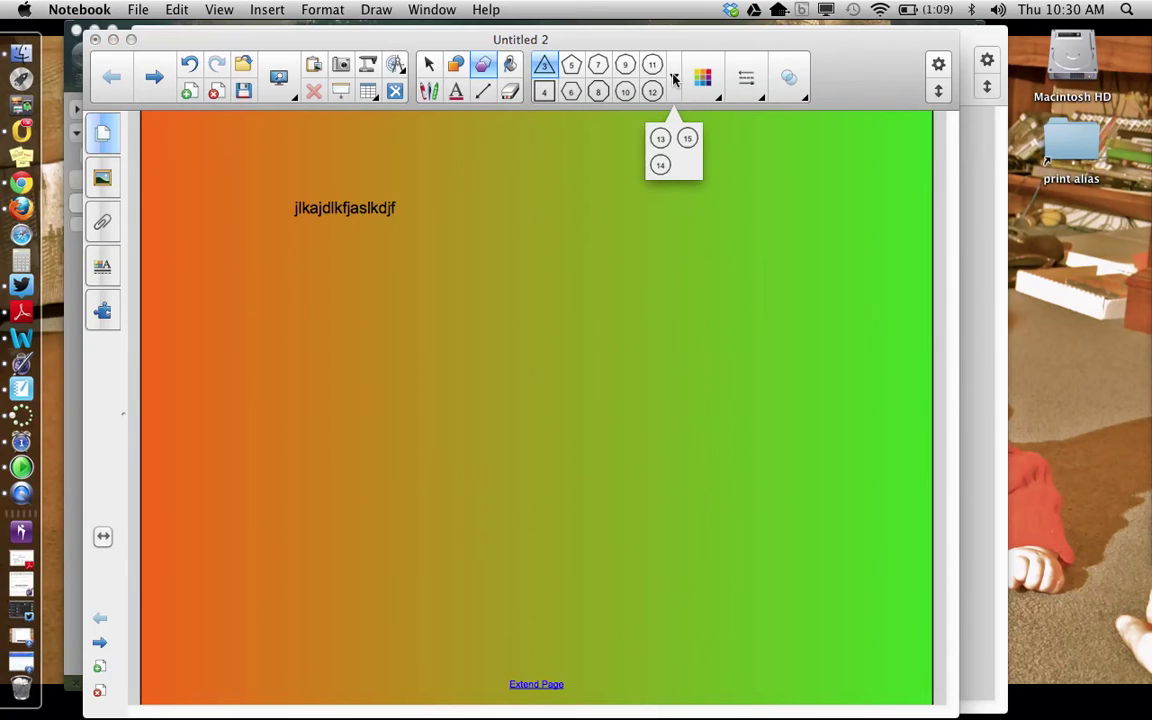
{"action": "left_click", "coordinate": [674, 78]}
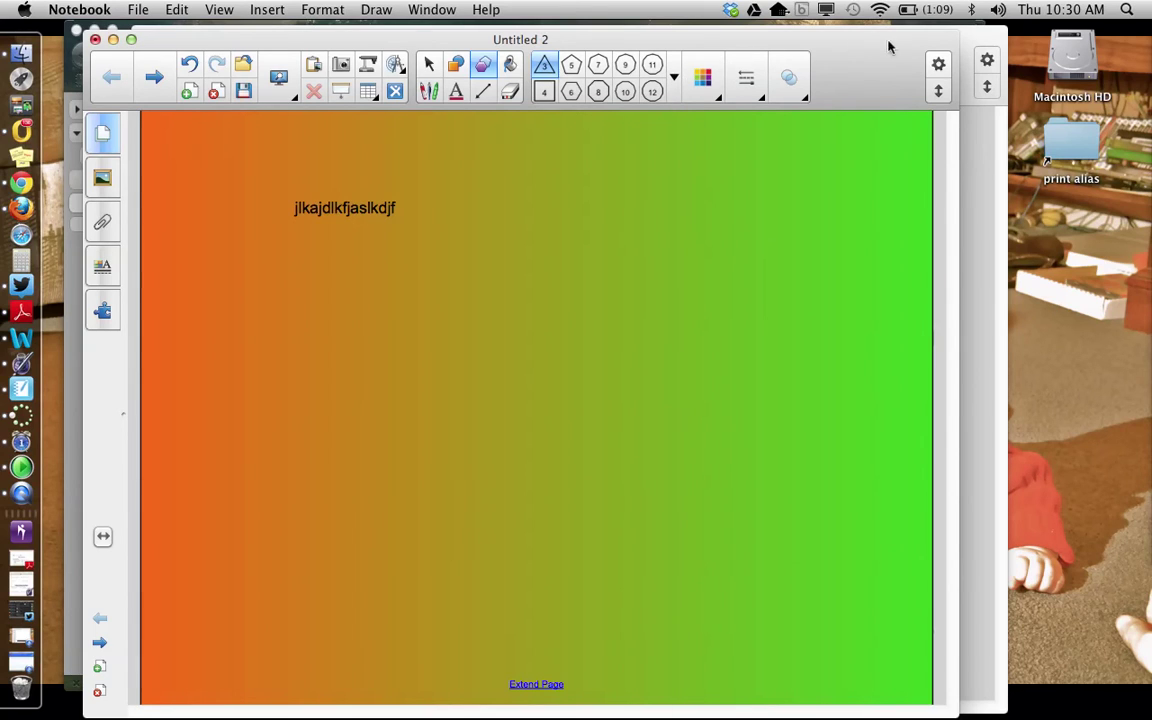
Draw a regular pentagon below and to the right of the text, and fill it with solid red.
{"action": "left_click", "coordinate": [571, 64]}
{"action": "left_click_drag", "start_coordinate": [532, 237], "coordinate": [730, 386]}
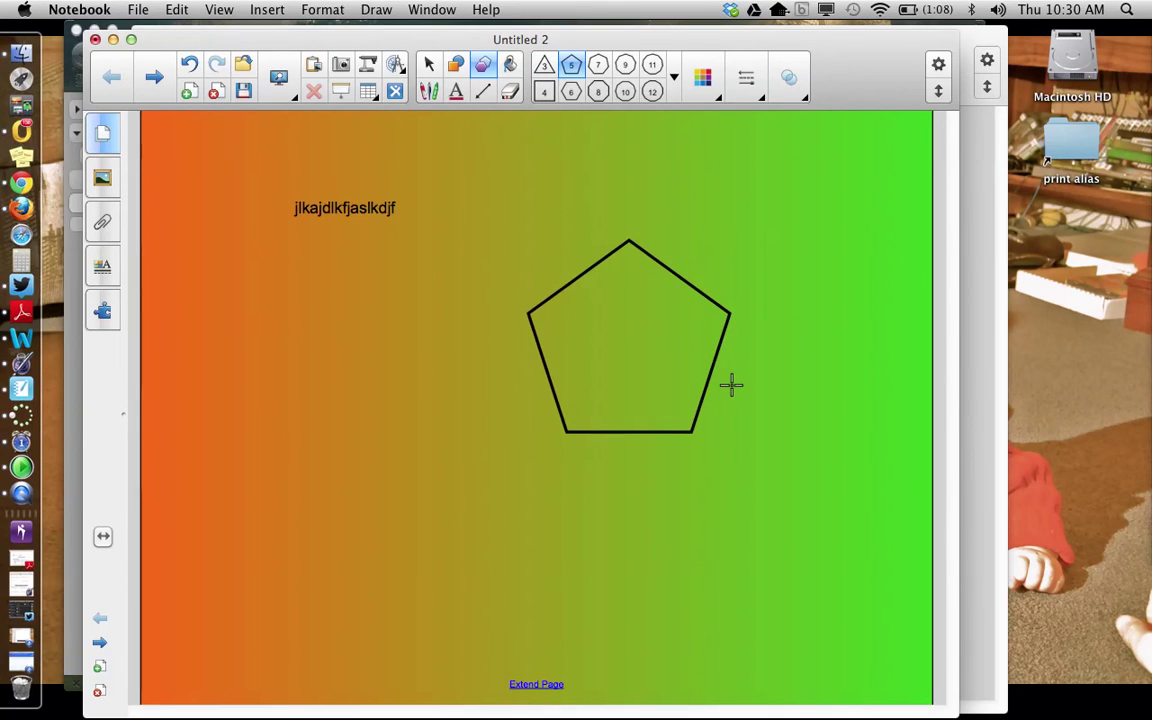
{"action": "left_click", "coordinate": [510, 64]}
{"action": "left_click", "coordinate": [552, 77]}
{"action": "left_click", "coordinate": [463, 241]}
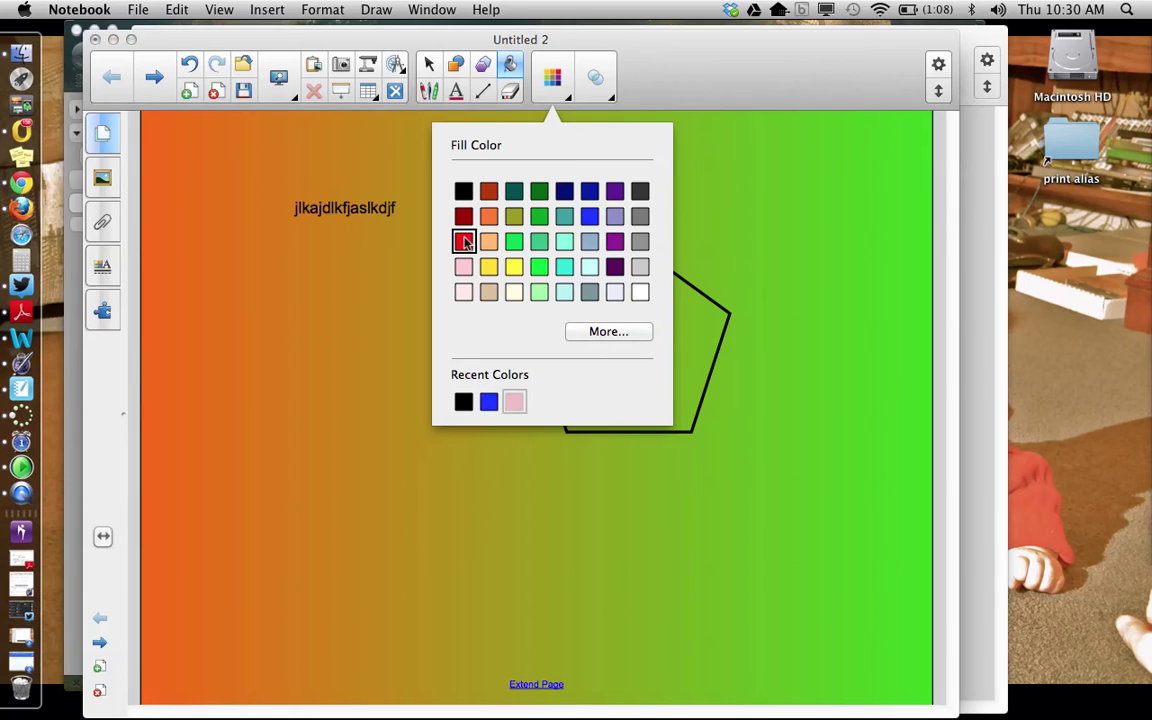
{"action": "left_click", "coordinate": [697, 319]}
{"action": "left_click", "coordinate": [649, 332]}
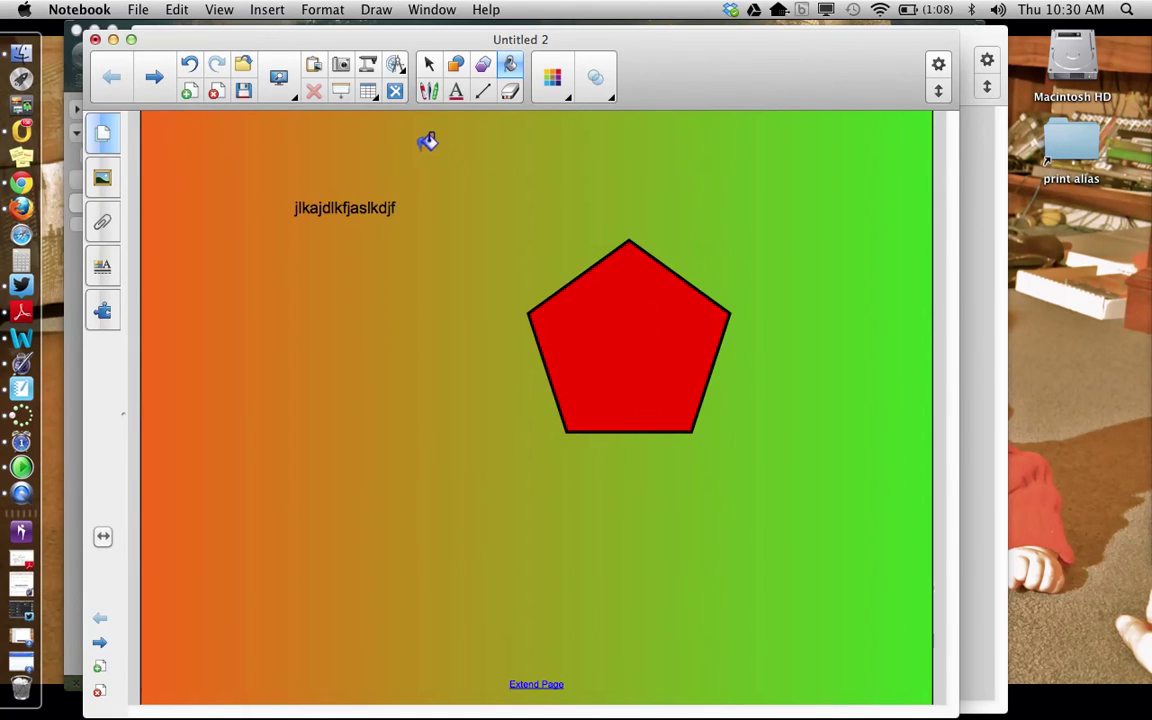
Undo the red fill and the drawing of the pentagon.
{"action": "left_click", "coordinate": [190, 68]}
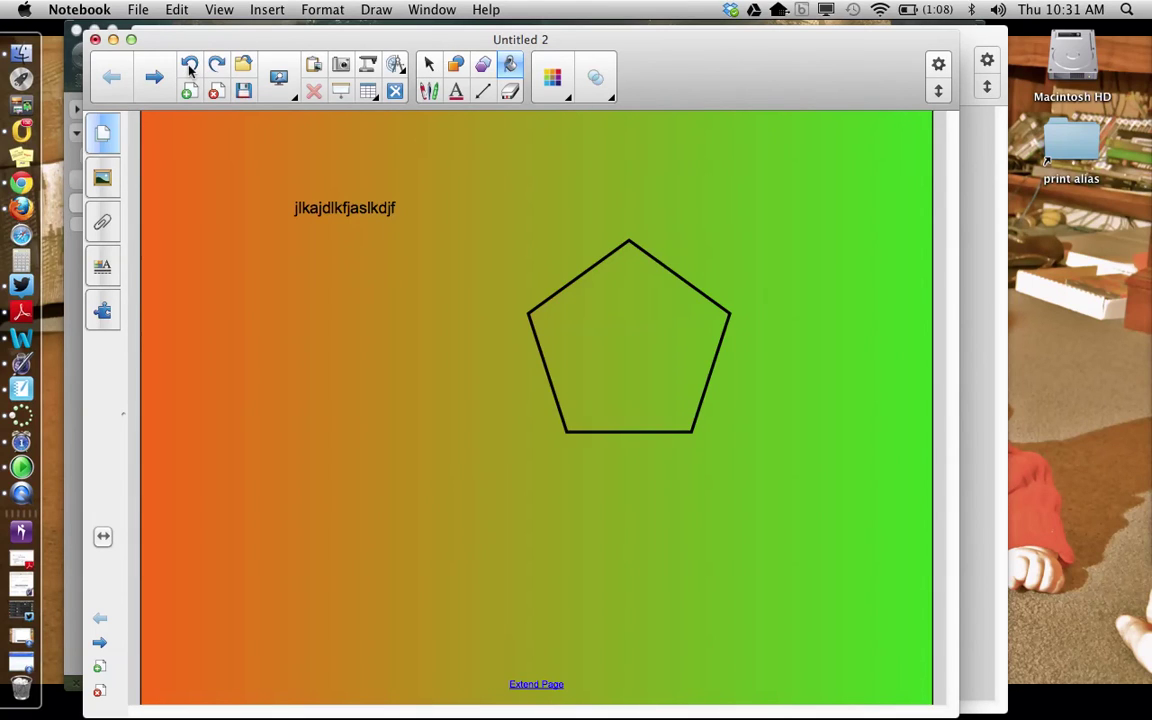
{"action": "left_click", "coordinate": [190, 68]}
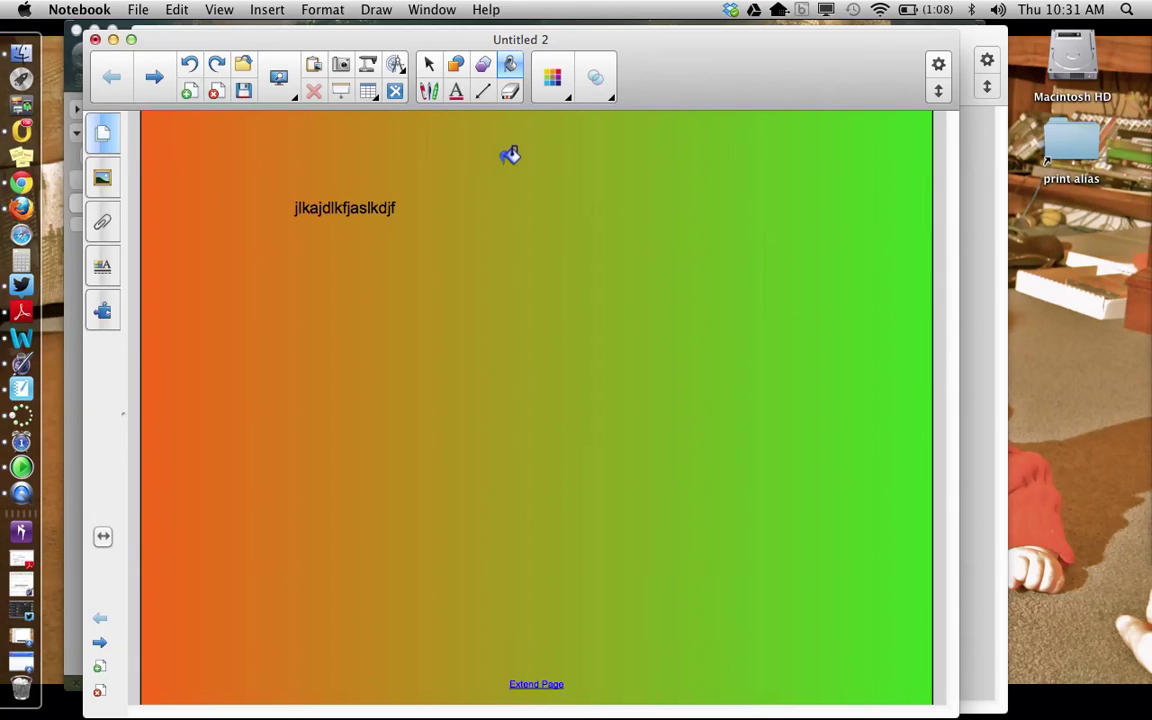
Draw two looping, overlapping freehand strokes to the right of the text with the purple pen.
{"action": "left_click", "coordinate": [511, 92]}
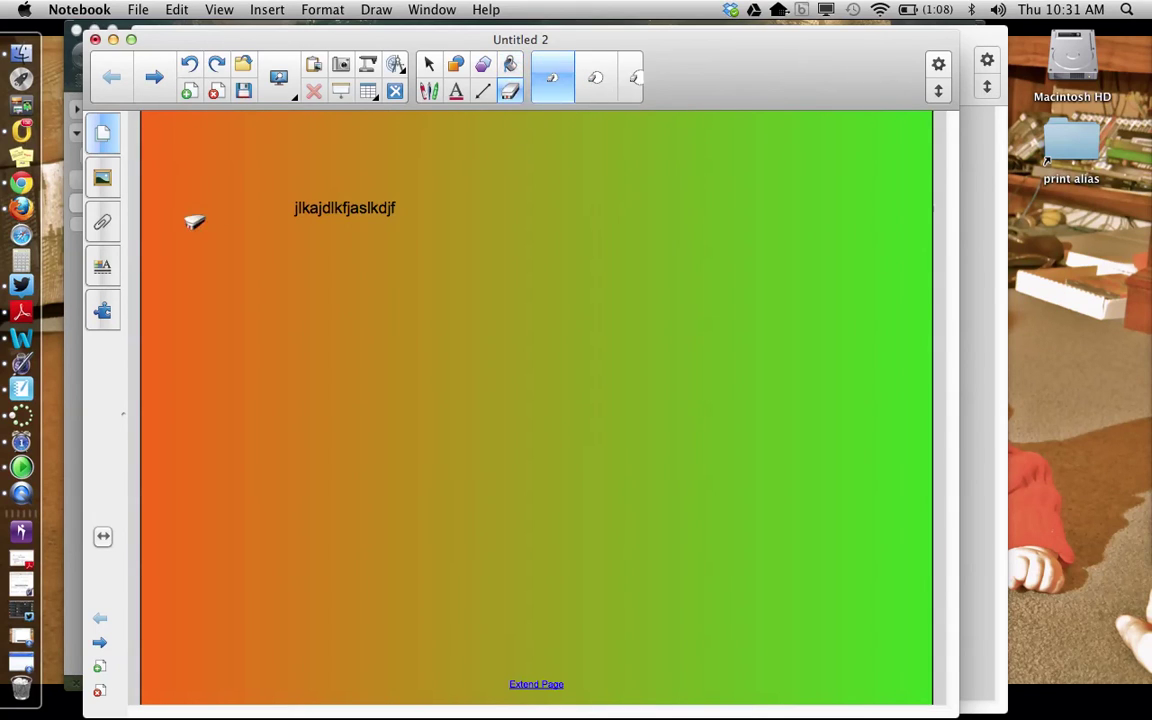
{"action": "left_click", "coordinate": [434, 91]}
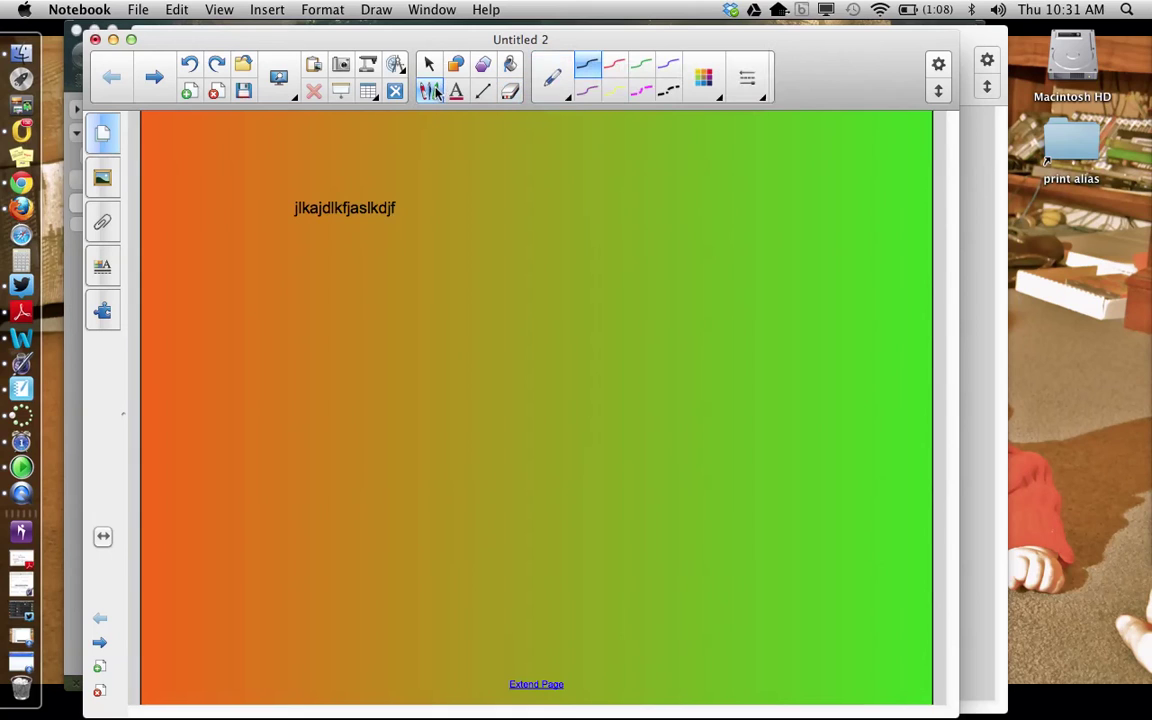
{"action": "left_click", "coordinate": [590, 93]}
{"action": "mouse_move", "coordinate": [512, 197]}
{"action": "left_mouse_down"}
{"action": "mouse_move", "coordinate": [560, 192]}
{"action": "mouse_move", "coordinate": [646, 278]}
{"action": "mouse_move", "coordinate": [506, 325]}
{"action": "left_mouse_up"}
{"action": "mouse_move", "coordinate": [449, 248]}
{"action": "left_mouse_down"}
{"action": "mouse_move", "coordinate": [600, 258]}
{"action": "mouse_move", "coordinate": [625, 283]}
{"action": "left_mouse_up"}
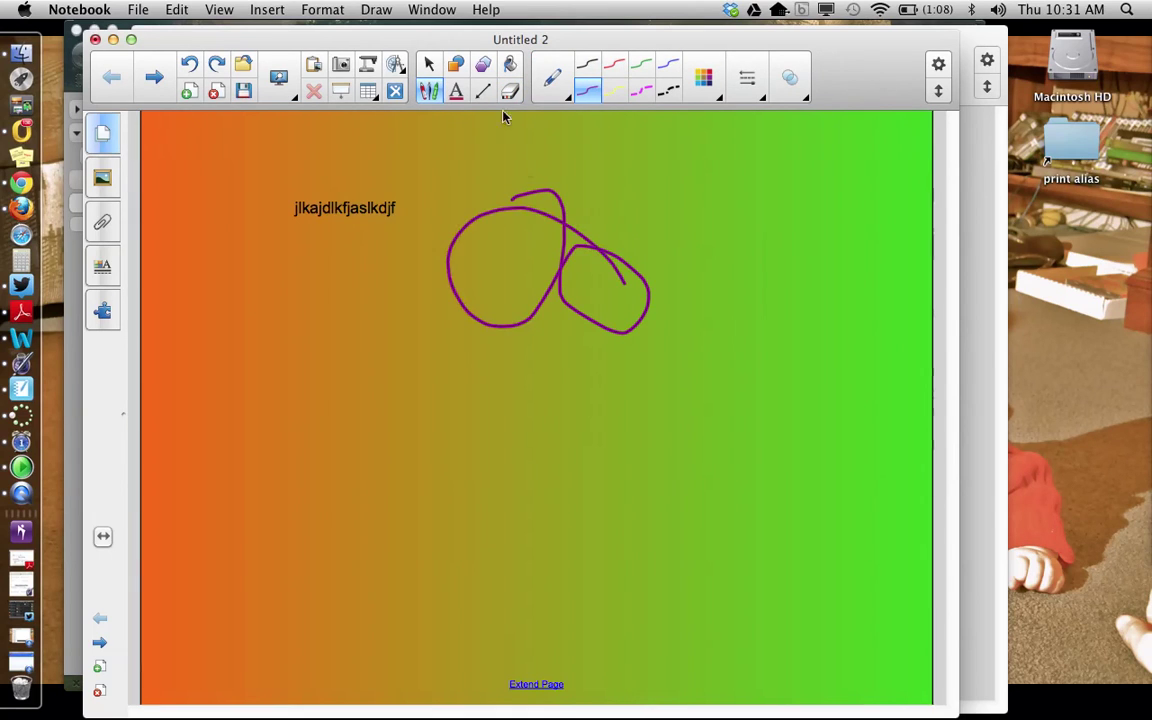
Erase the purple pen strokes, starting with the small eraser and finishing with the largest one.
{"action": "left_click", "coordinate": [509, 92]}
{"action": "mouse_move", "coordinate": [437, 206]}
{"action": "left_mouse_down"}
{"action": "mouse_move", "coordinate": [661, 239]}
{"action": "mouse_move", "coordinate": [469, 224]}
{"action": "mouse_move", "coordinate": [590, 180]}
{"action": "left_mouse_up"}
{"action": "left_click", "coordinate": [638, 77]}
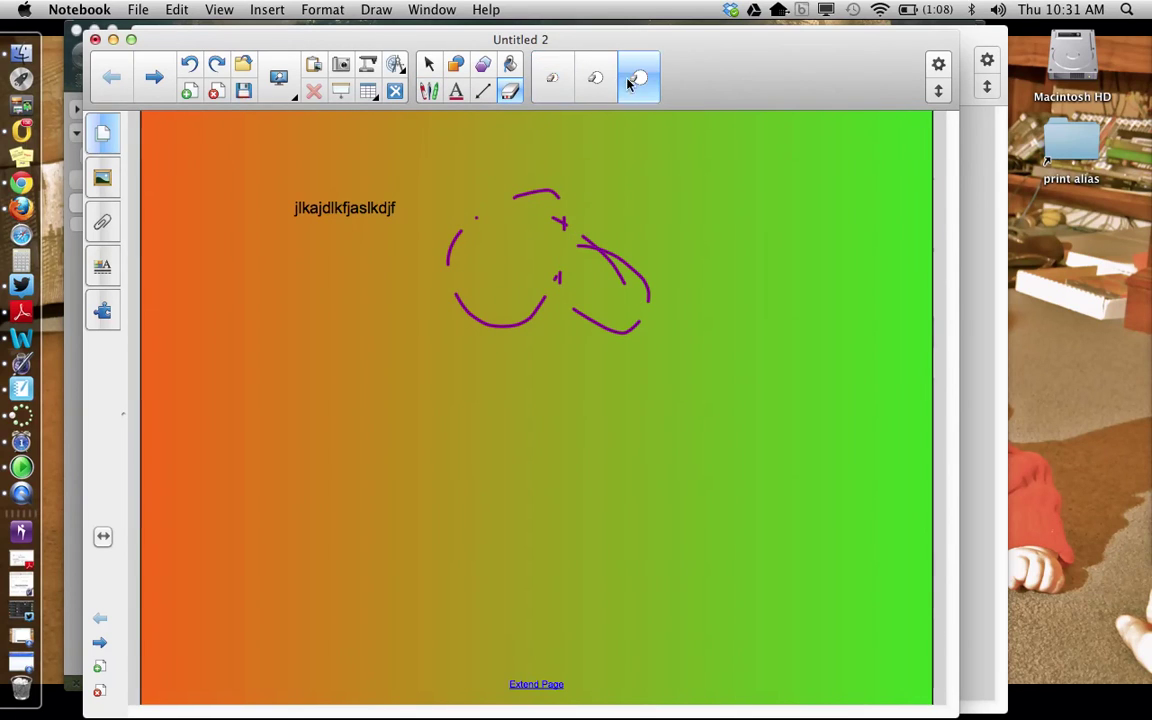
{"action": "mouse_move", "coordinate": [441, 233]}
{"action": "left_mouse_down"}
{"action": "mouse_move", "coordinate": [612, 224]}
{"action": "mouse_move", "coordinate": [635, 327]}
{"action": "mouse_move", "coordinate": [437, 275]}
{"action": "mouse_move", "coordinate": [547, 323]}
{"action": "left_mouse_up"}
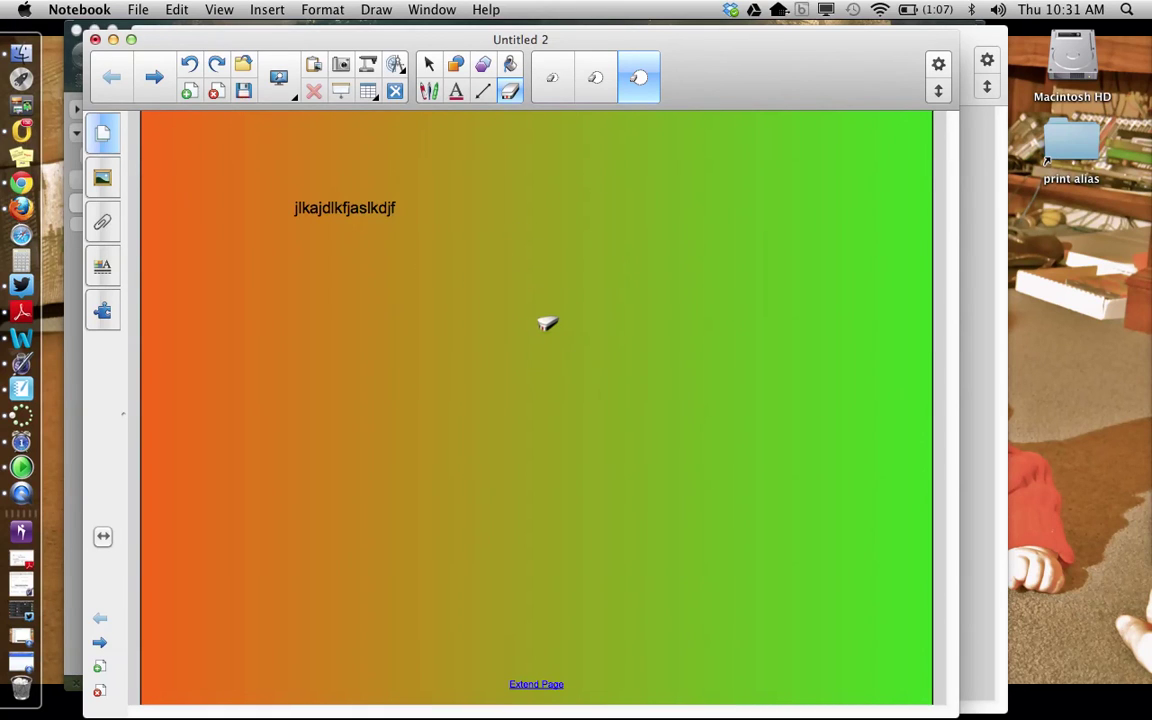
View the Line tool's styles, and delete the remaining text object from the page.
{"action": "left_click", "coordinate": [483, 96]}
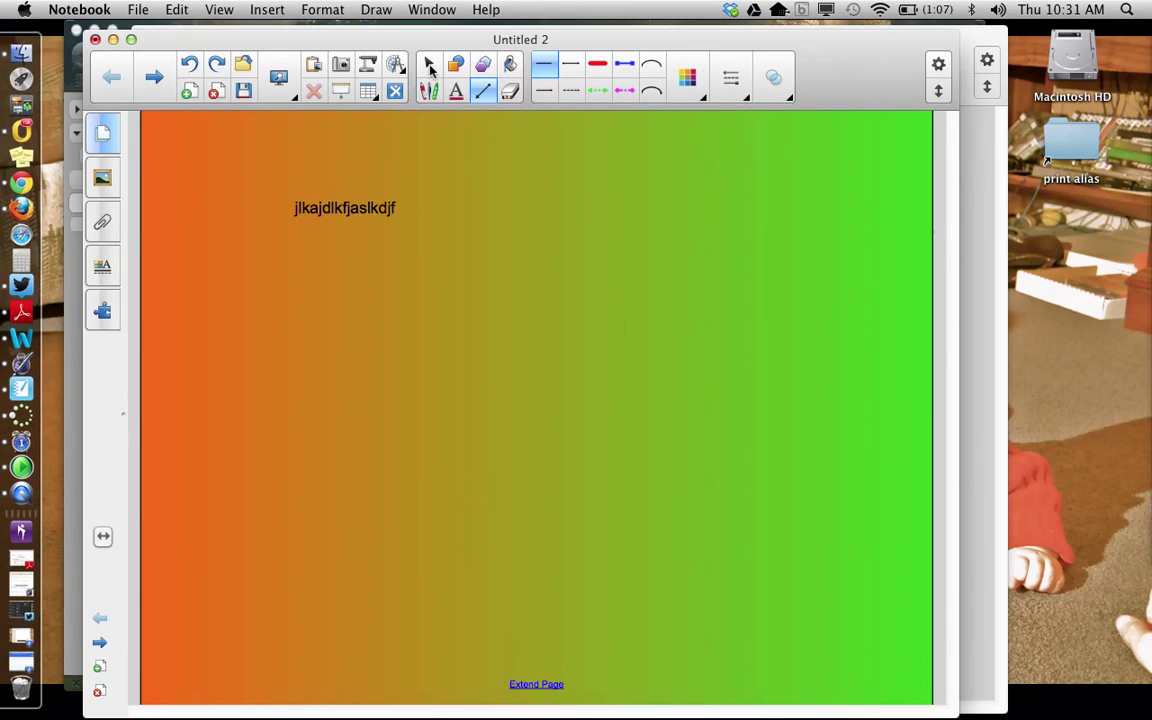
{"action": "key", "text": "Escape"}
{"action": "left_click_drag", "start_coordinate": [265, 187], "coordinate": [400, 222]}
{"action": "key", "text": "Delete"}
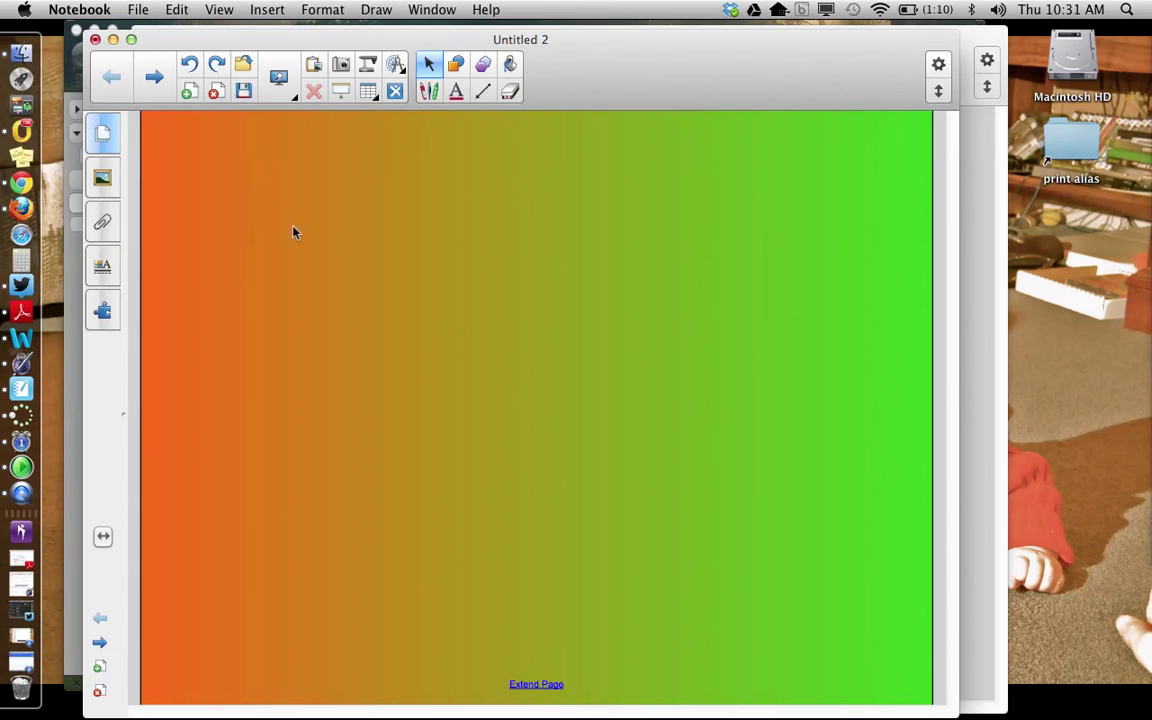
Add a sample file-name text near the page top: "6sigma", the surname with initial, and "filename", separated by underscores.
{"action": "type", "text": "sigma"}
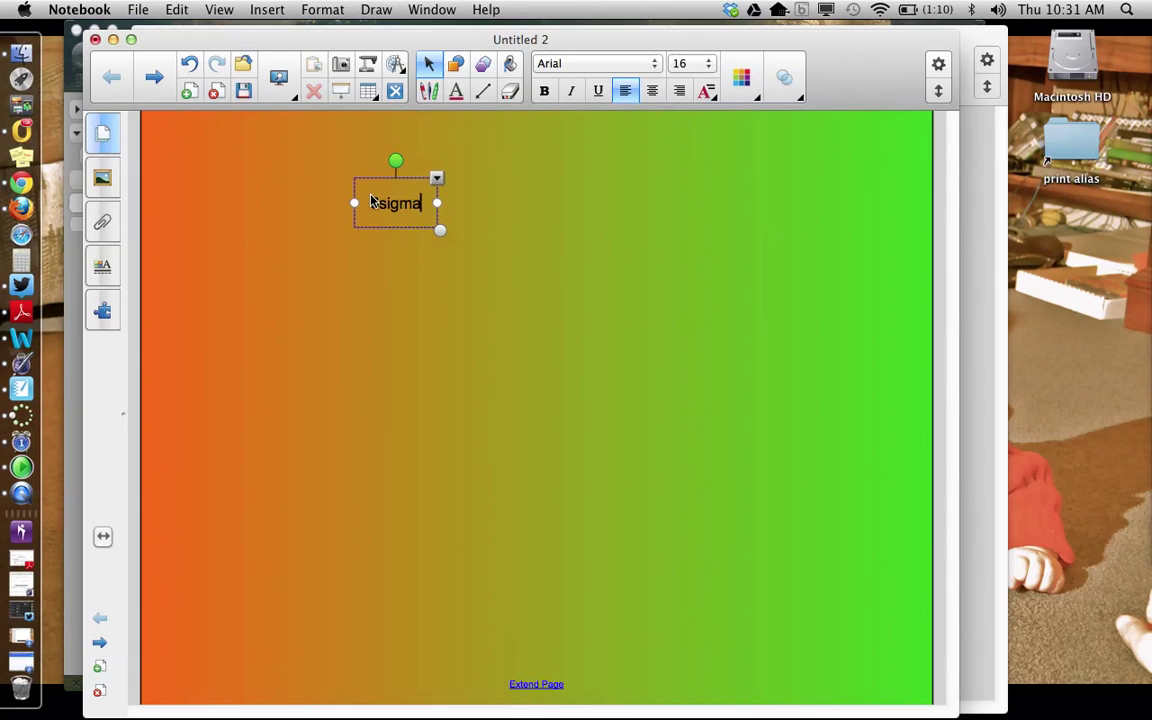
{"action": "type", "text": "_swords"}
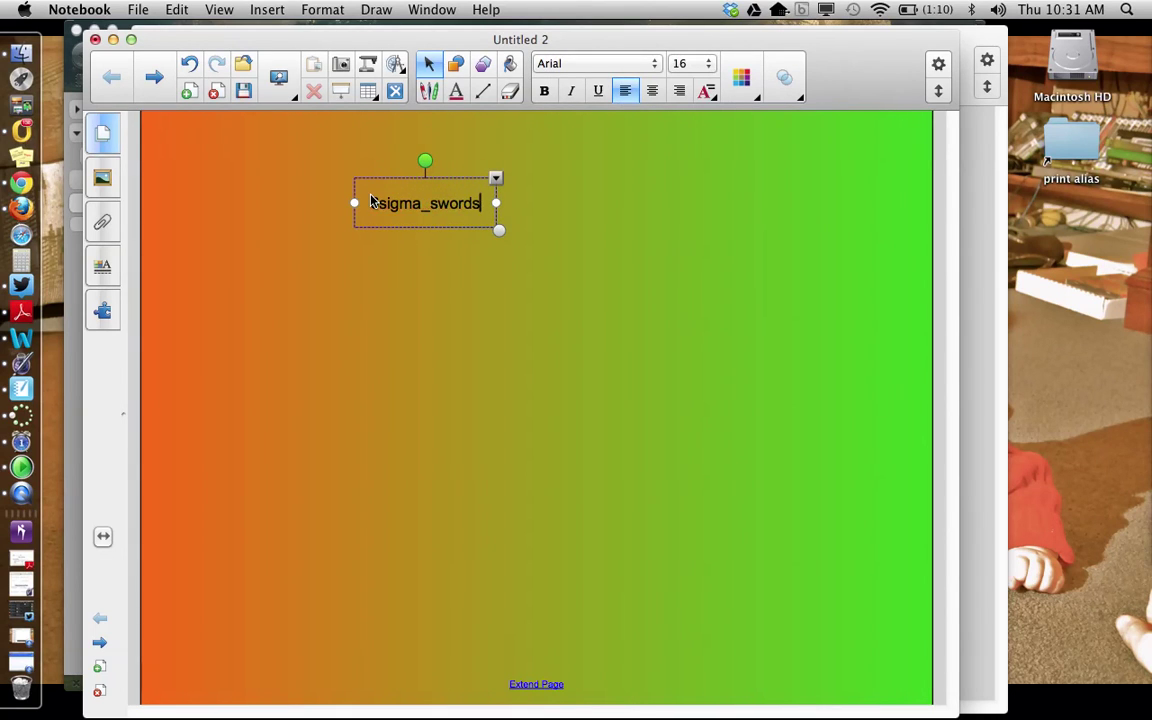
{"action": "type", "text": "M"}
{"action": "key", "text": "BackSpace"}
{"action": "type", "text": "M_filename"}
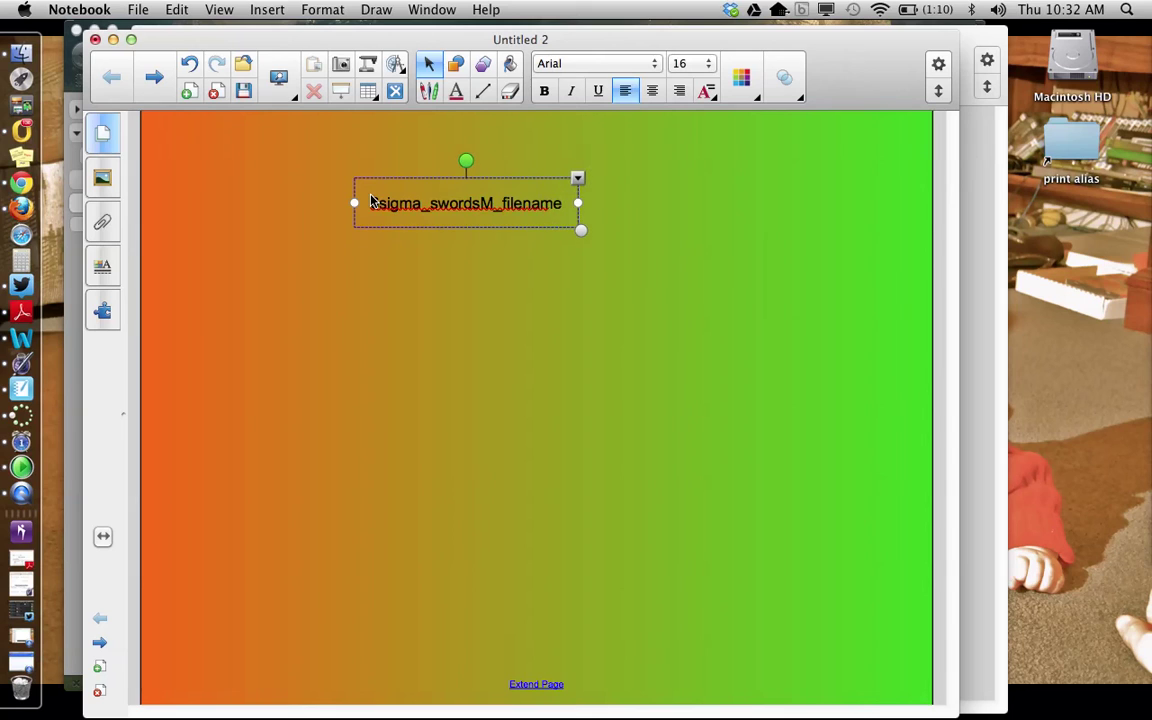
{"action": "left_click", "coordinate": [370, 202]}
{"action": "type", "text": "6"}
{"action": "left_click", "coordinate": [448, 278]}
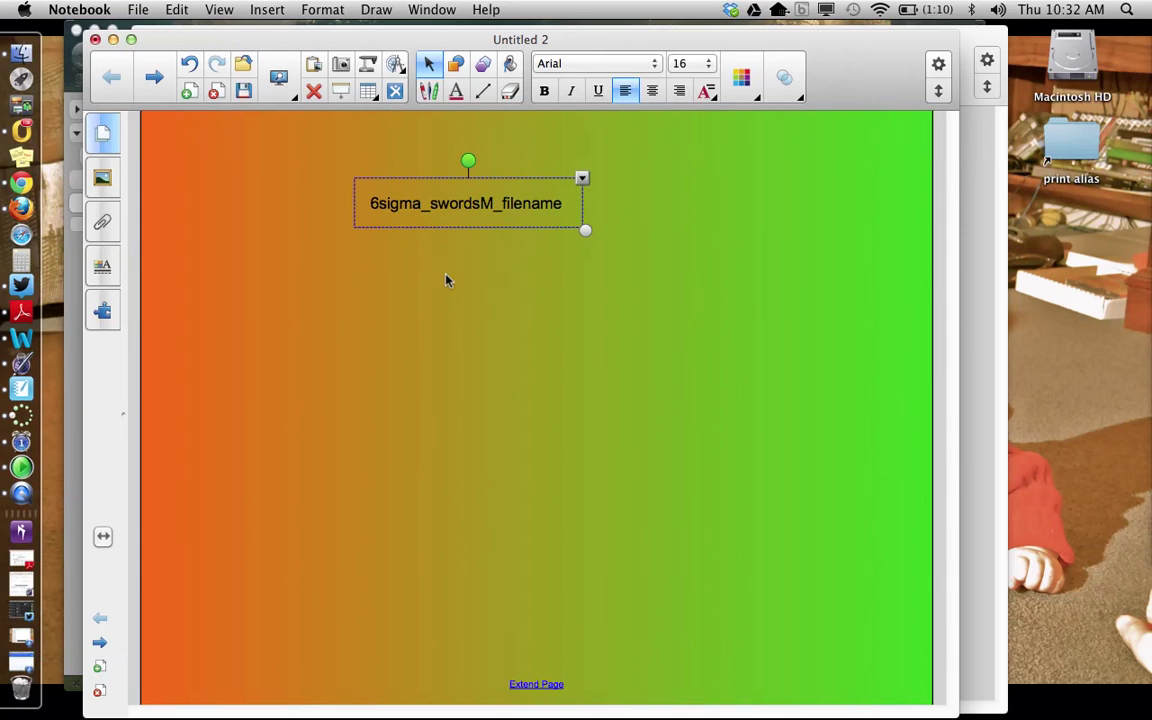
Delete the sample file-name text object from the gradient page.
{"action": "left_click_drag", "start_coordinate": [340, 146], "coordinate": [607, 265]}
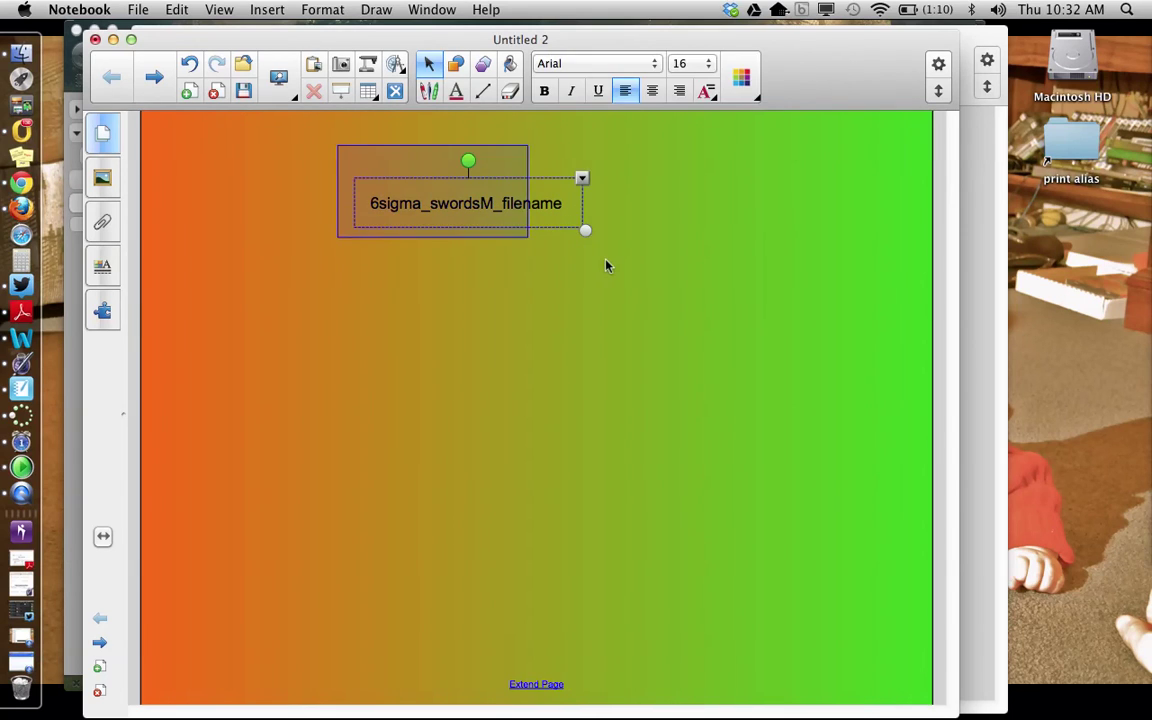
{"action": "key", "text": "Delete"}
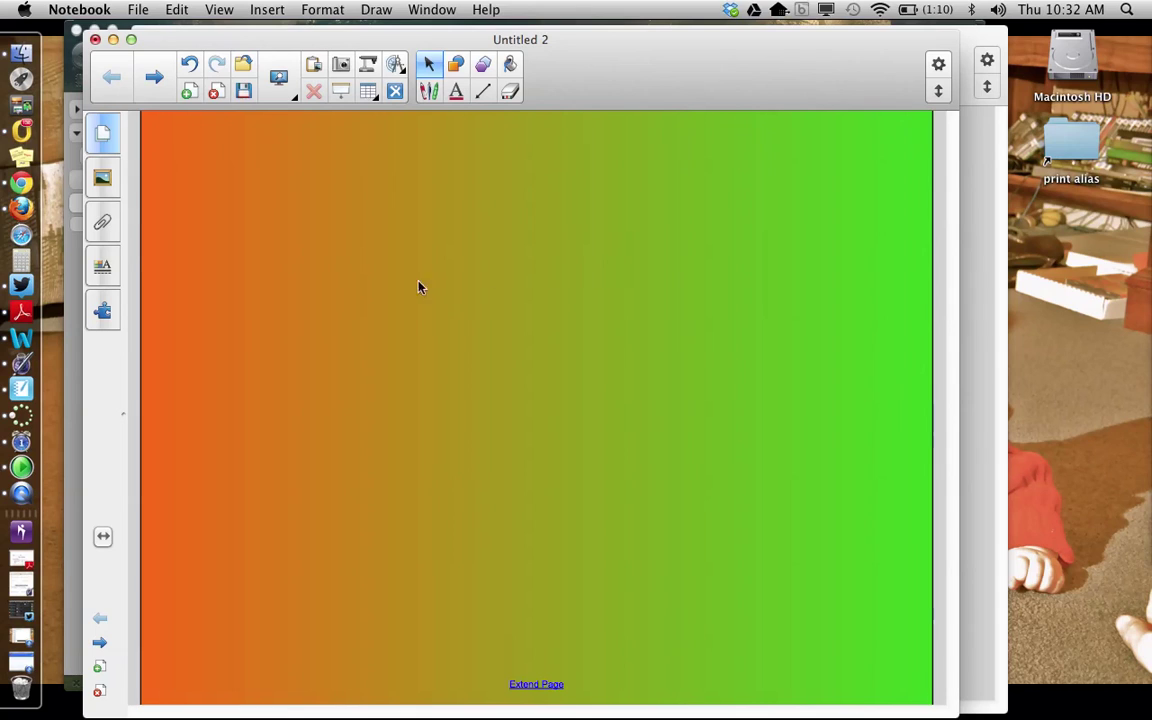